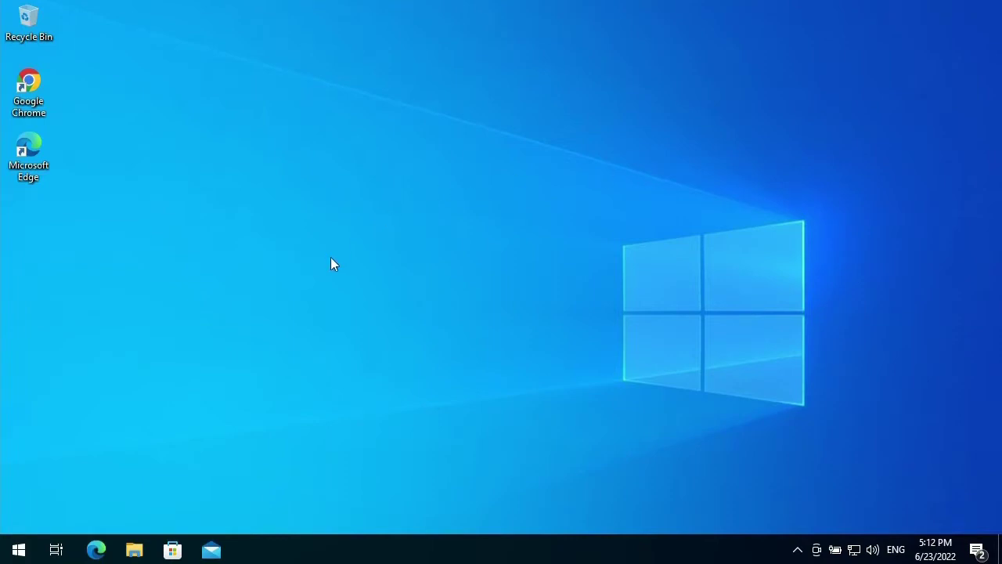
# - View the accounts set up on this PC from the Start menu, then return to the desktop
pyautogui.click(18, 549)
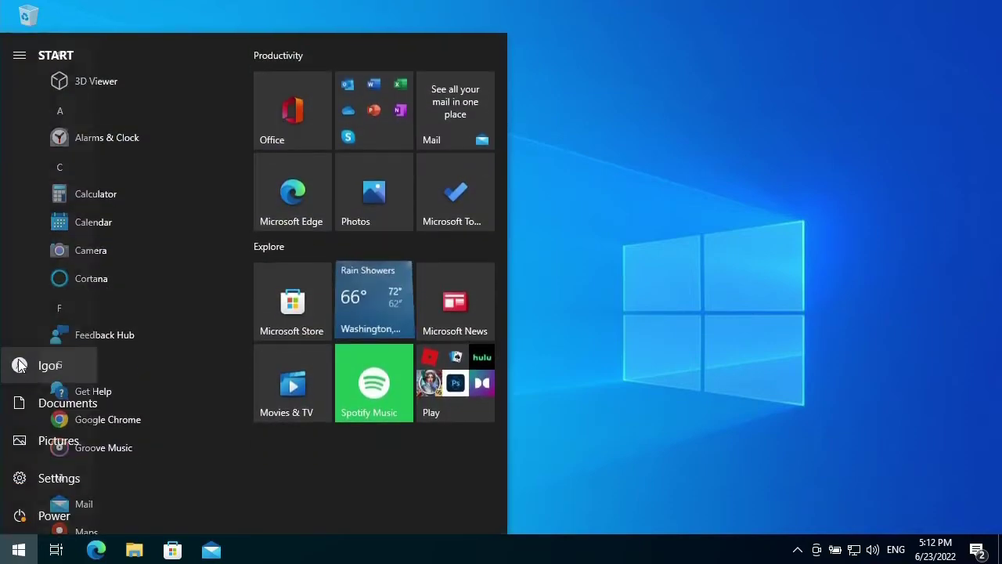
pyautogui.click(22, 367)
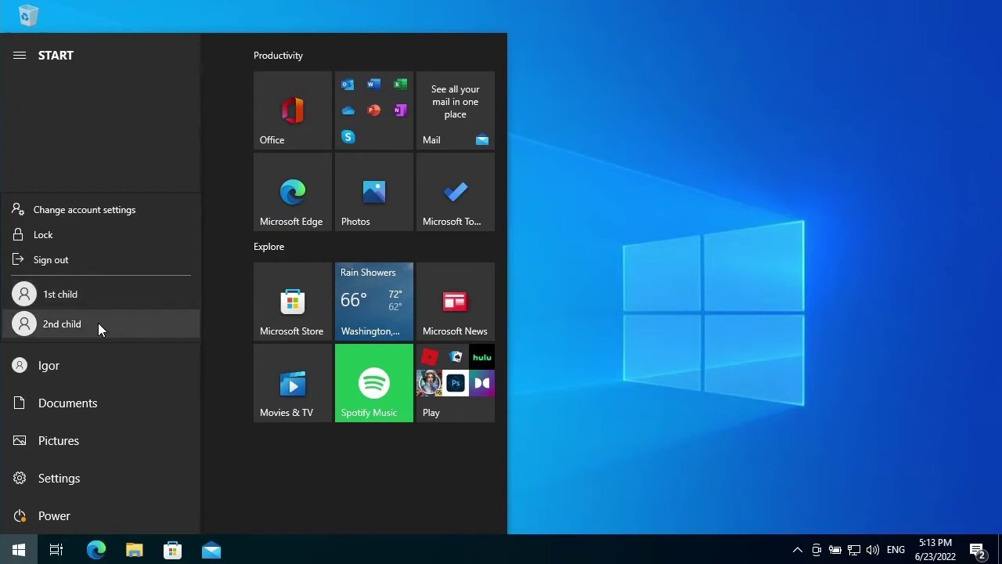
pyautogui.click(802, 301)
pyautogui.click(661, 302)
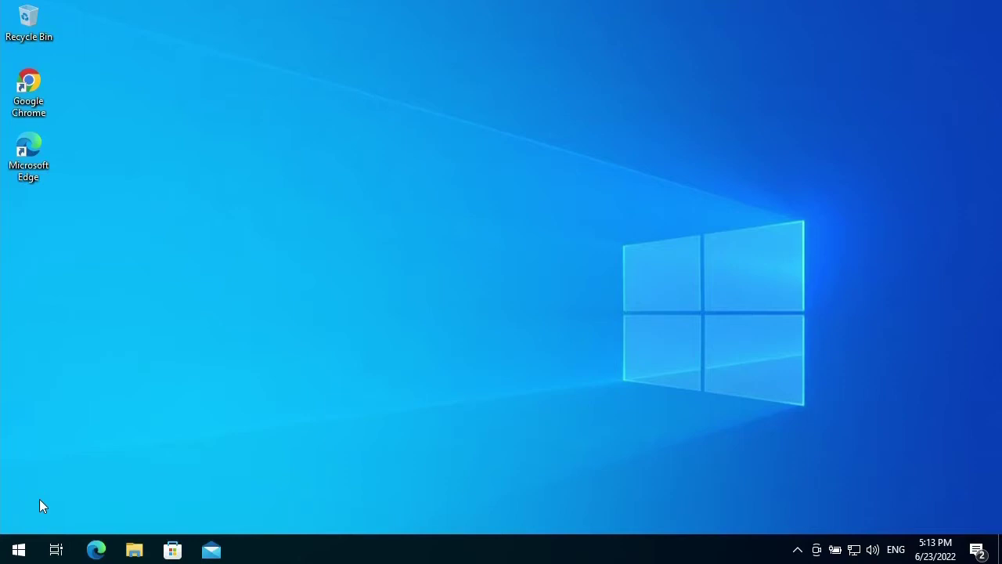
# - Go to Settings > Update & Security > Windows Security > Virus & threat protection
pyautogui.click(19, 549)
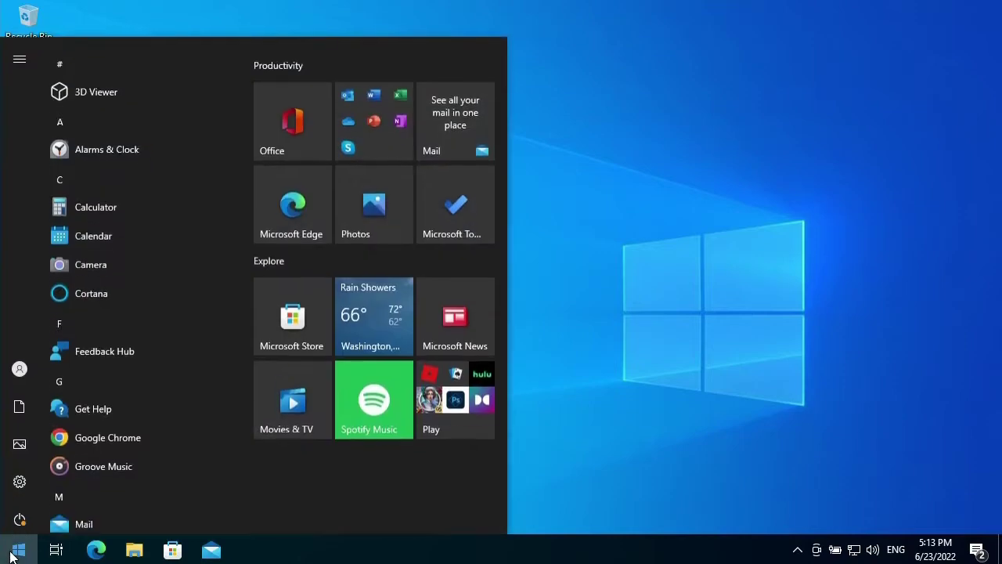
pyautogui.click(20, 479)
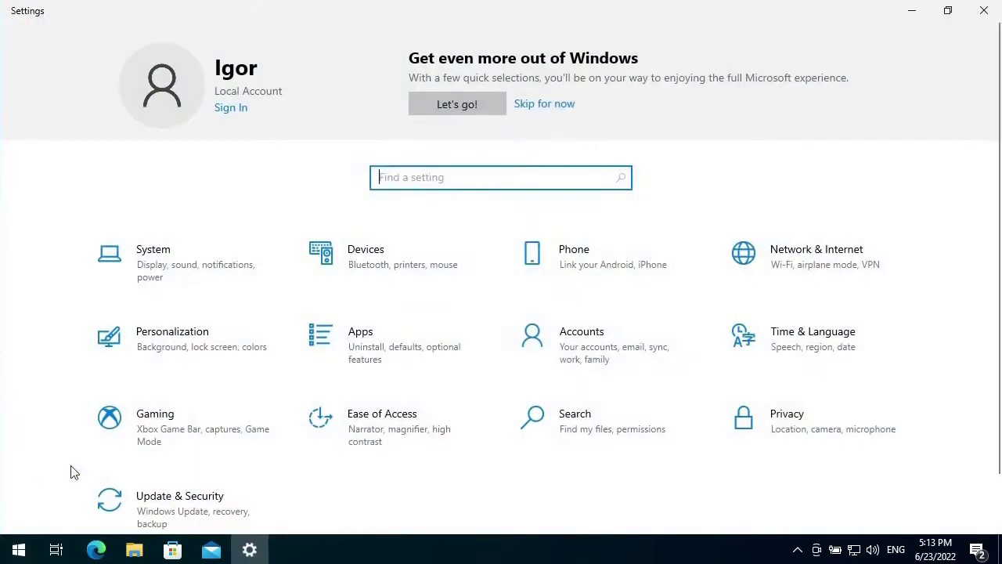
pyautogui.click(162, 509)
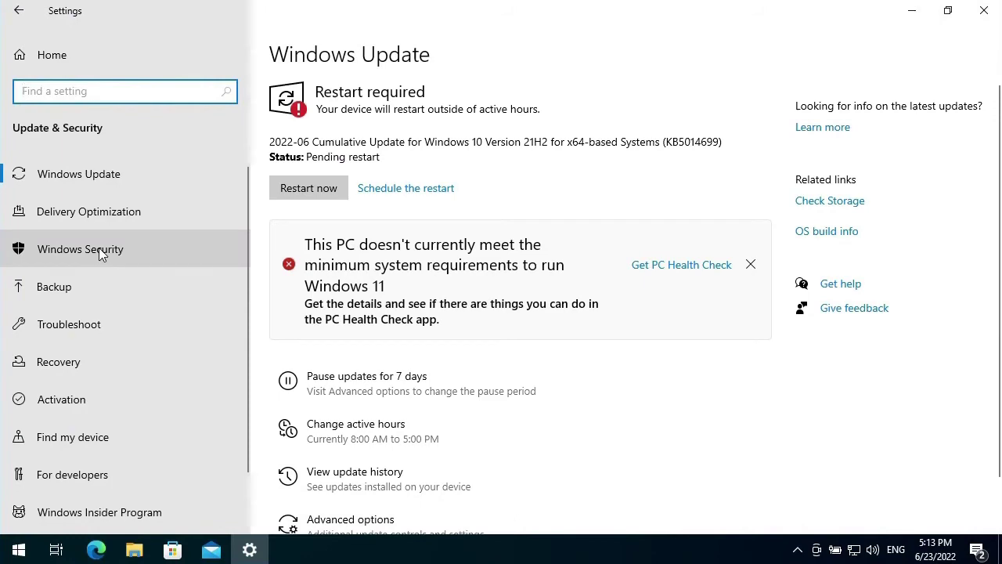
pyautogui.click(77, 250)
pyautogui.click(425, 226)
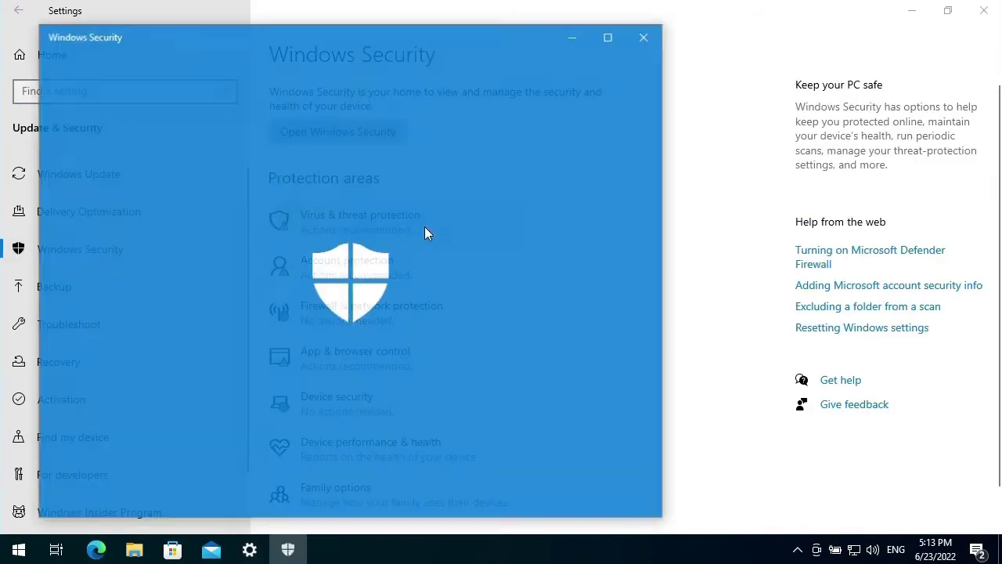
# - Open the virus protection settings and the exclusions list, approving the administrator prompt
pyautogui.scroll(-5, 495, 316)
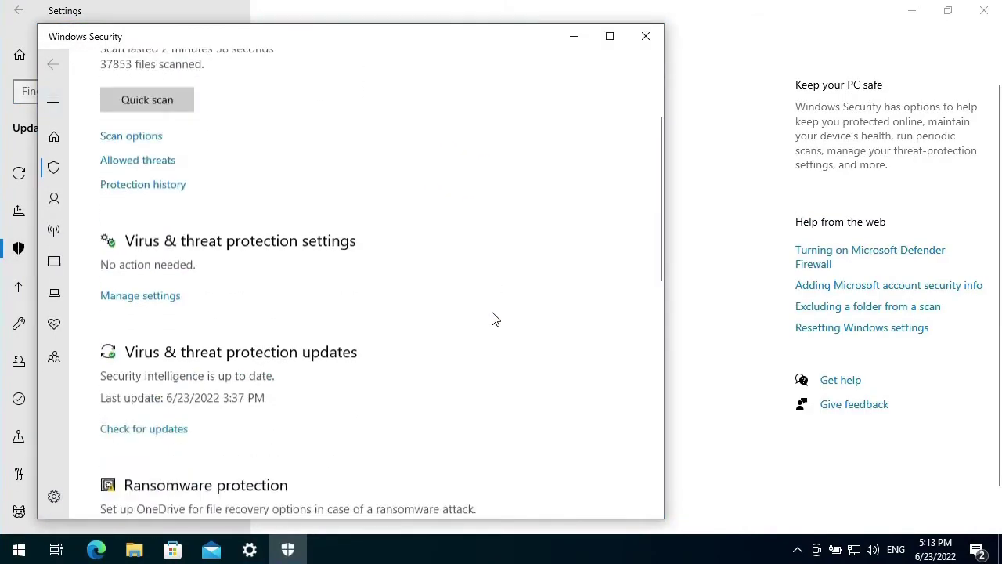
pyautogui.click(125, 139)
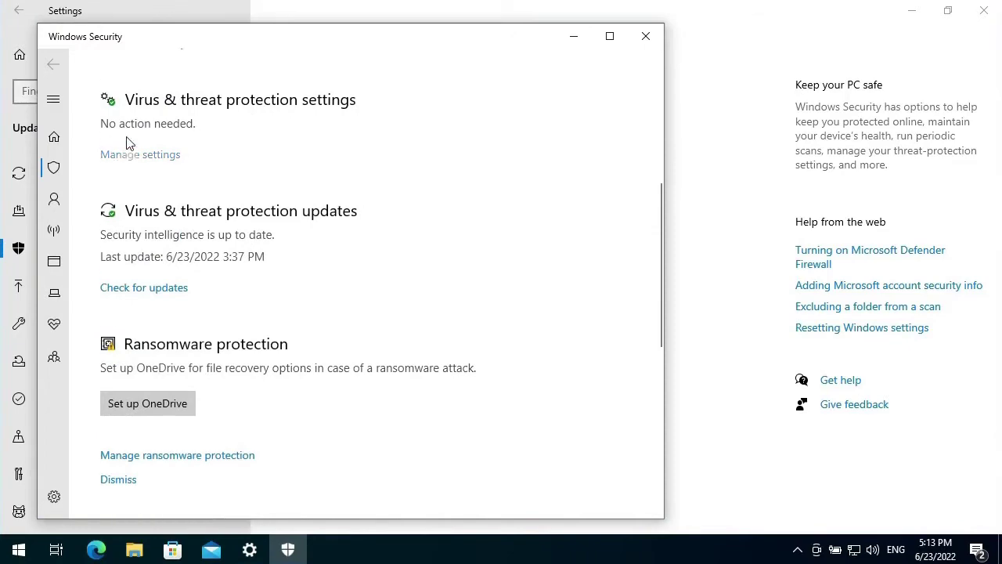
pyautogui.scroll(-7, 164, 149)
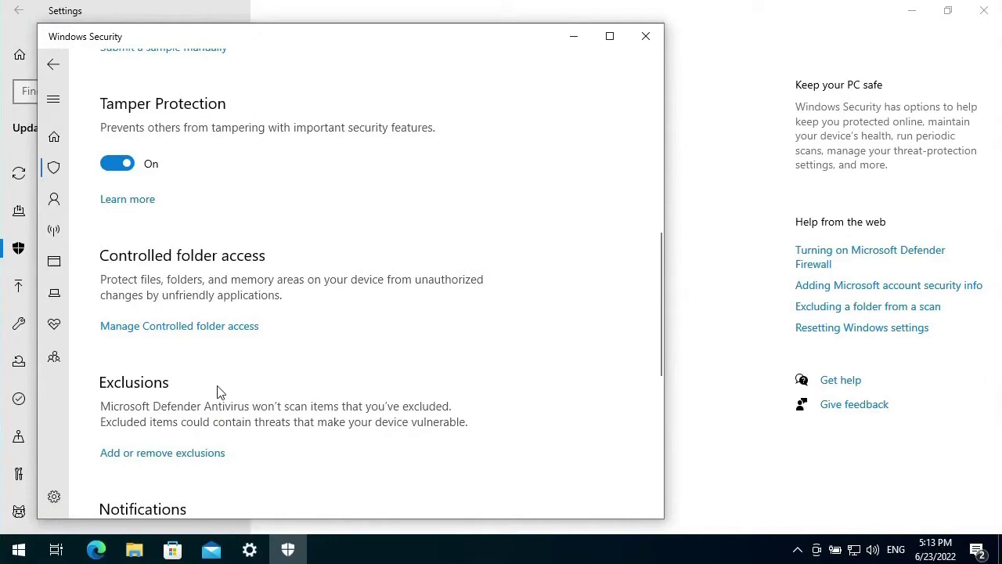
pyautogui.click(142, 460)
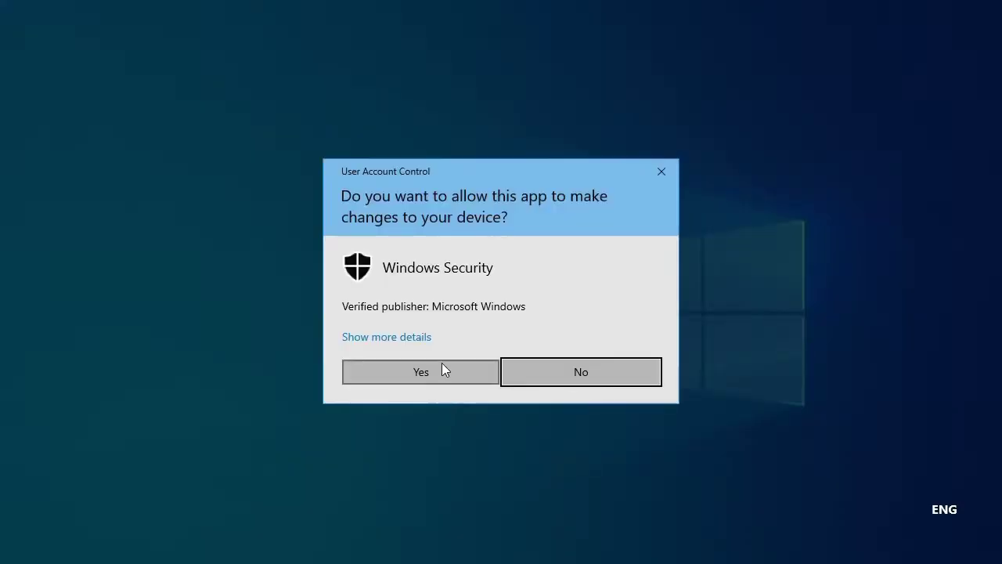
pyautogui.click(443, 368)
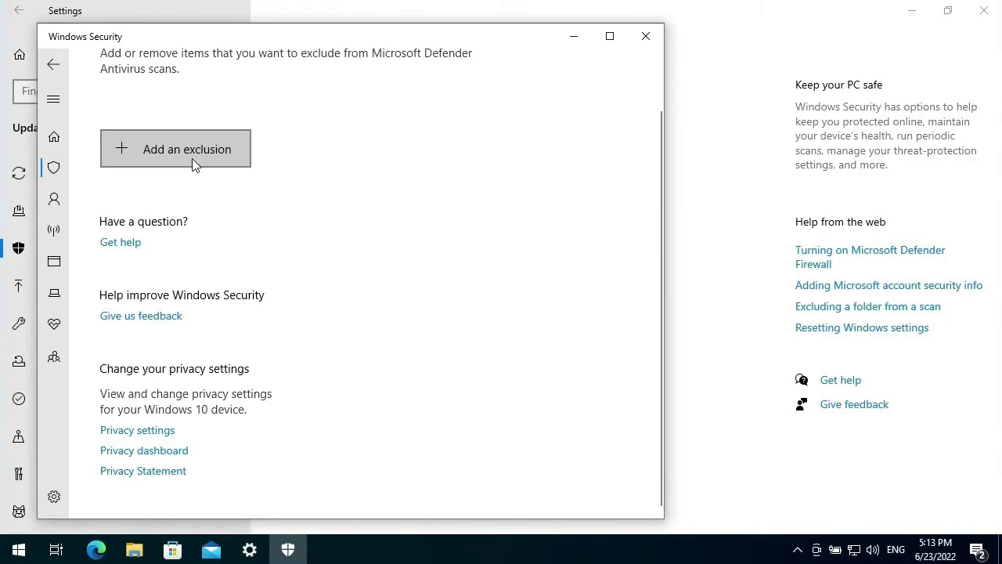
# - Add the Downloads folder as a Defender folder exclusion
pyautogui.click(159, 149)
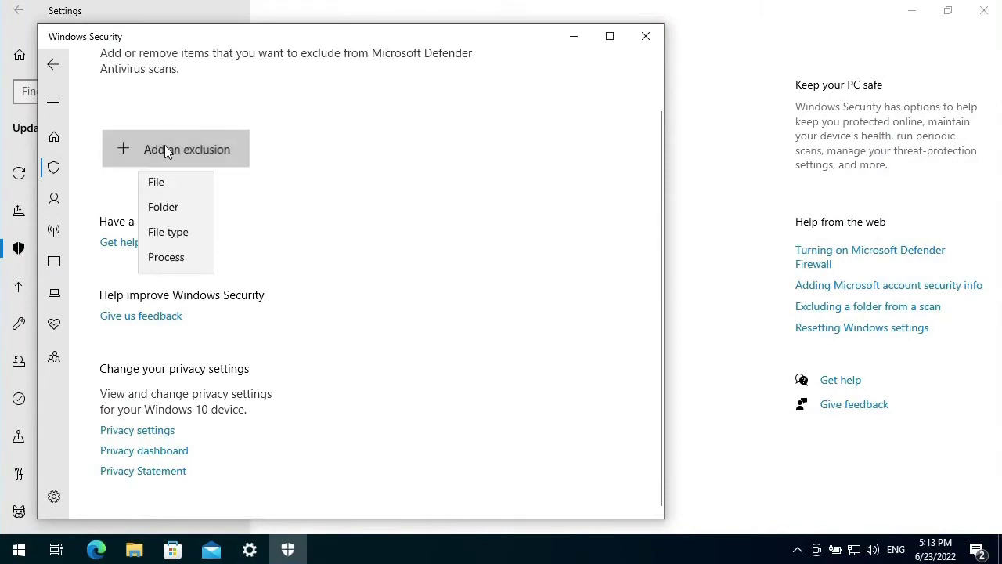
pyautogui.click(163, 211)
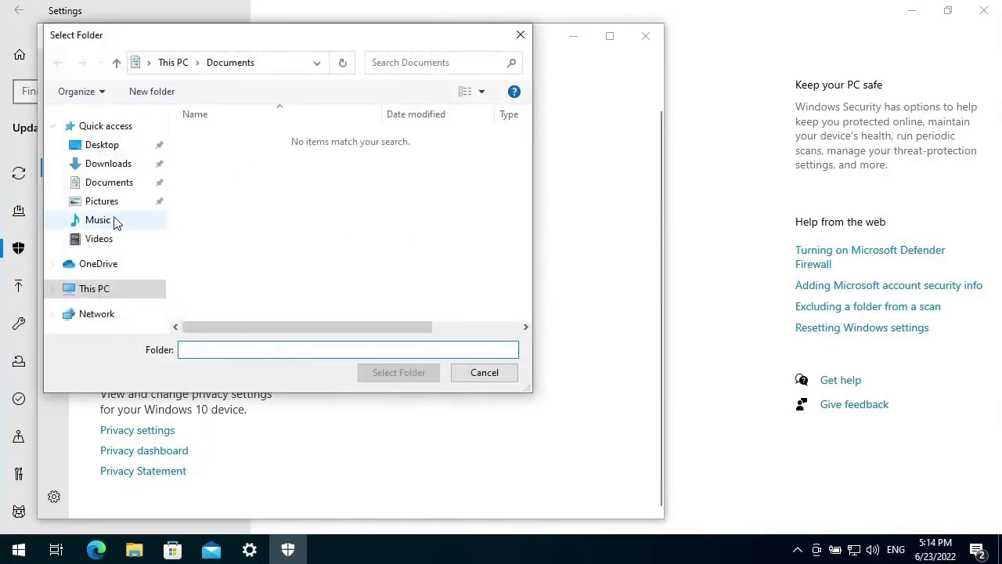
pyautogui.click(122, 162)
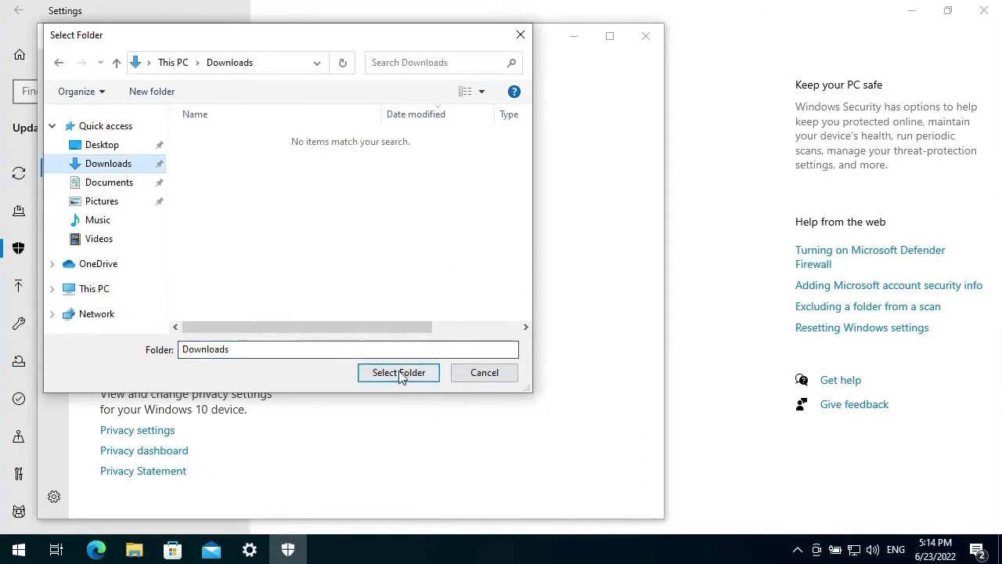
pyautogui.click(399, 371)
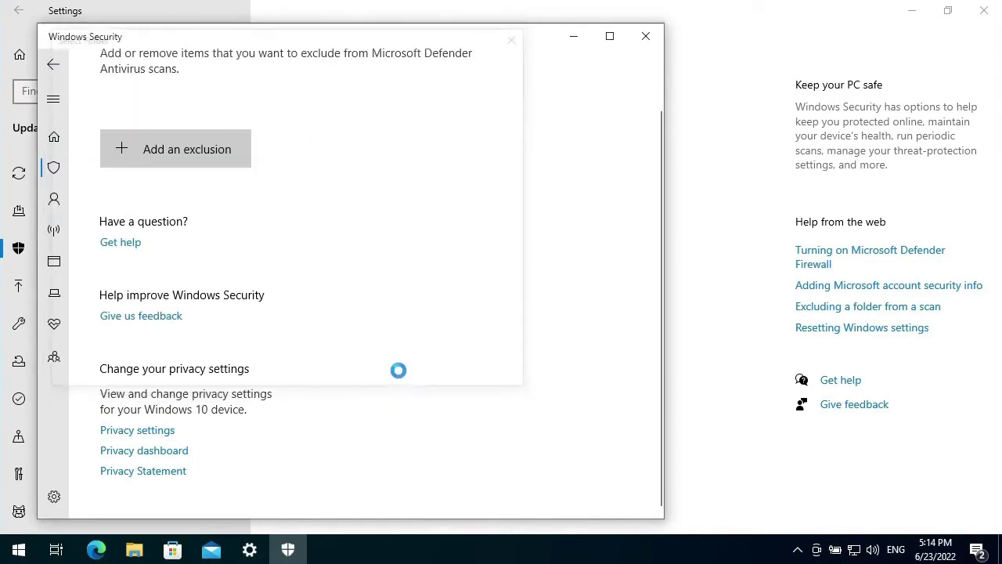
# - Exclude C:\Program Files (x86) as a folder, then close Windows Security and Settings
pyautogui.click(226, 152)
pyautogui.click(178, 210)
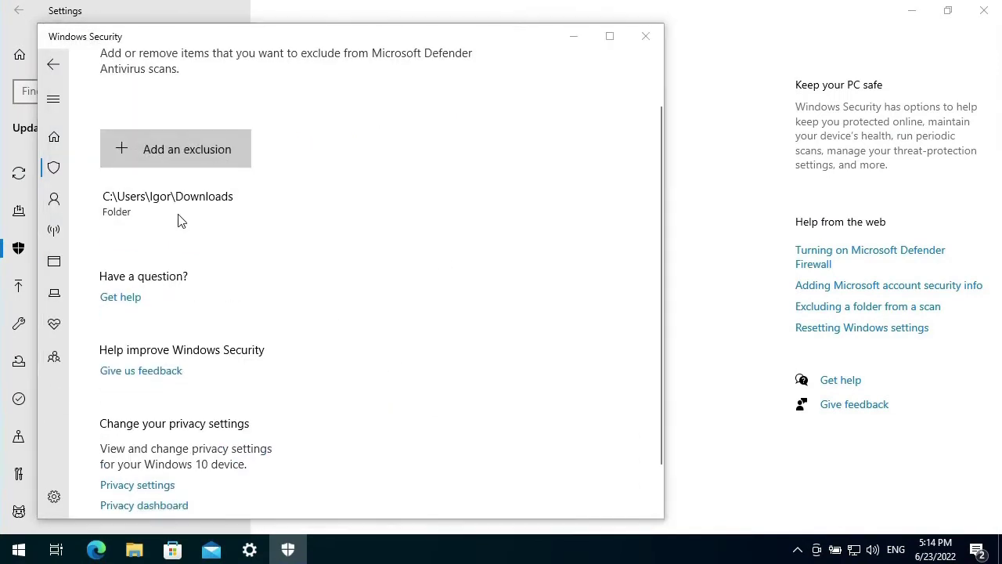
pyautogui.click(97, 289)
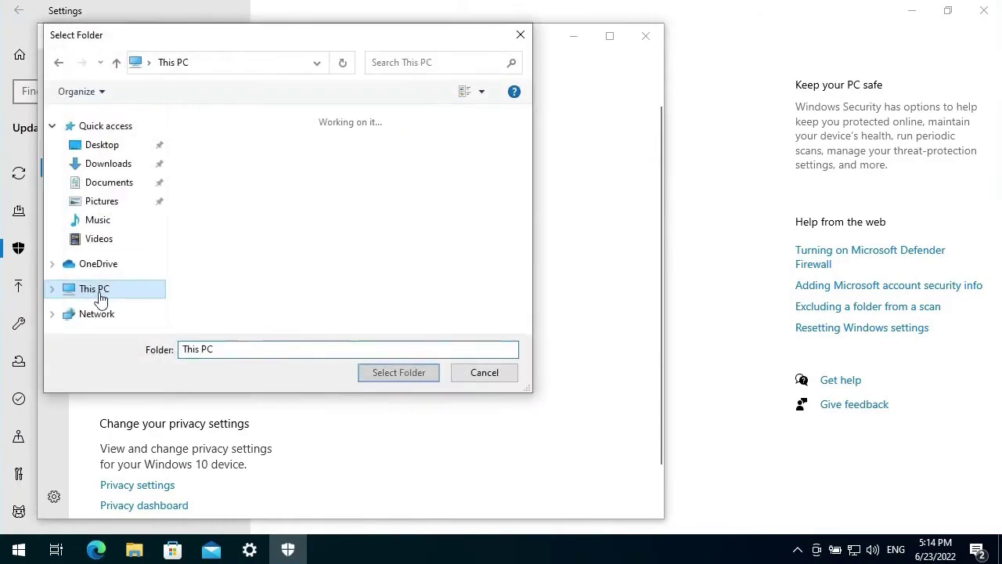
pyautogui.scroll(-3, 381, 253)
pyautogui.doubleClick(376, 261)
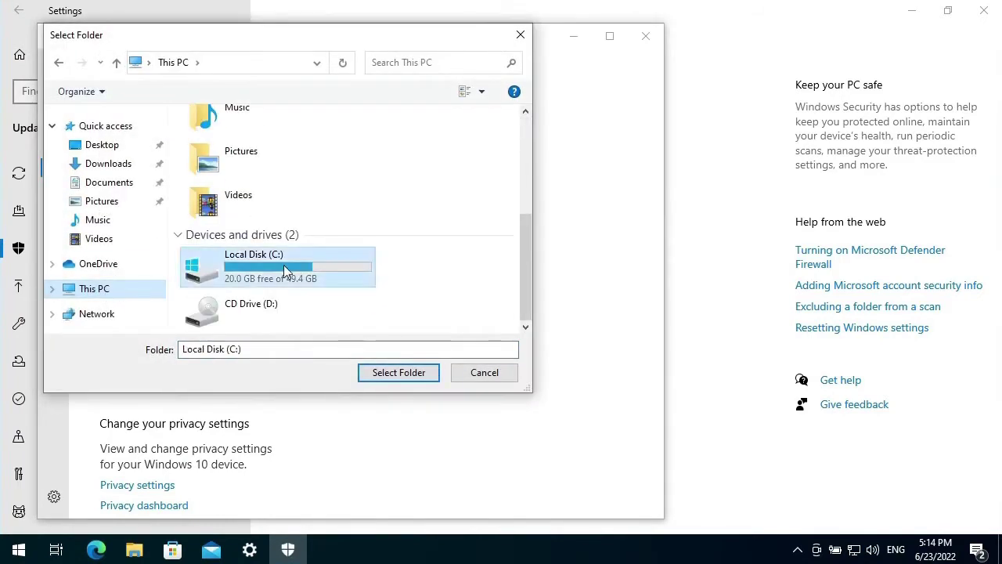
pyautogui.click(249, 174)
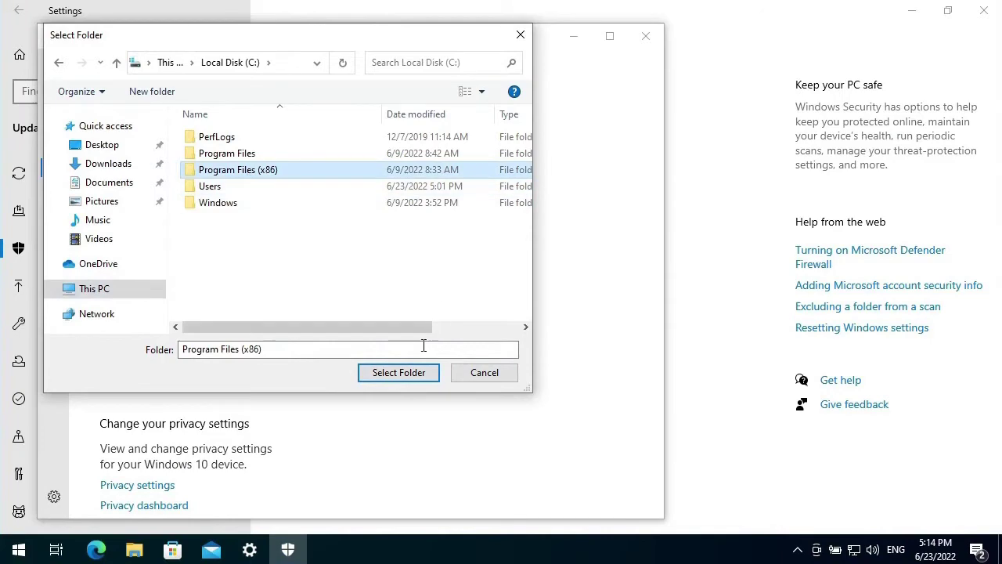
pyautogui.click(399, 373)
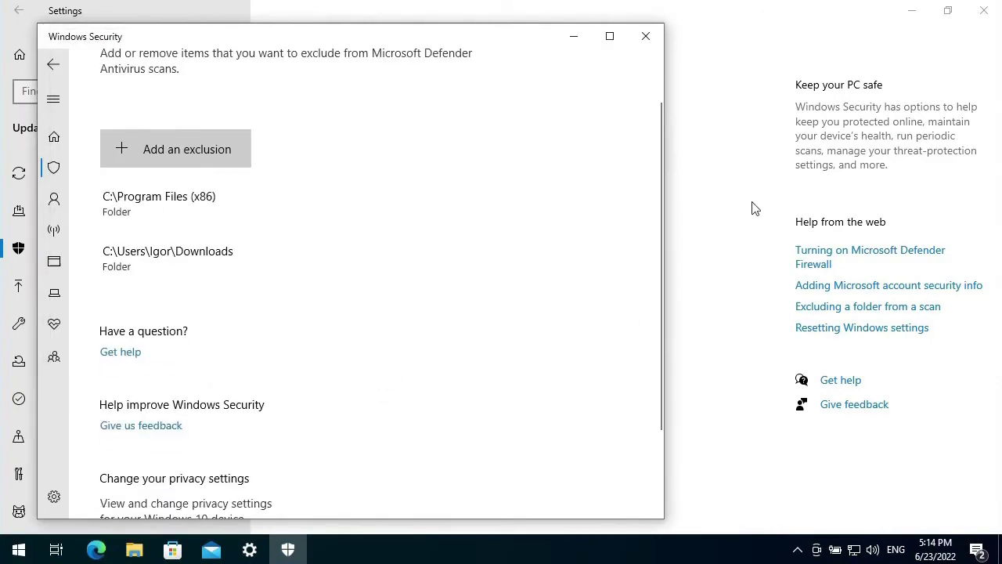
pyautogui.click(645, 36)
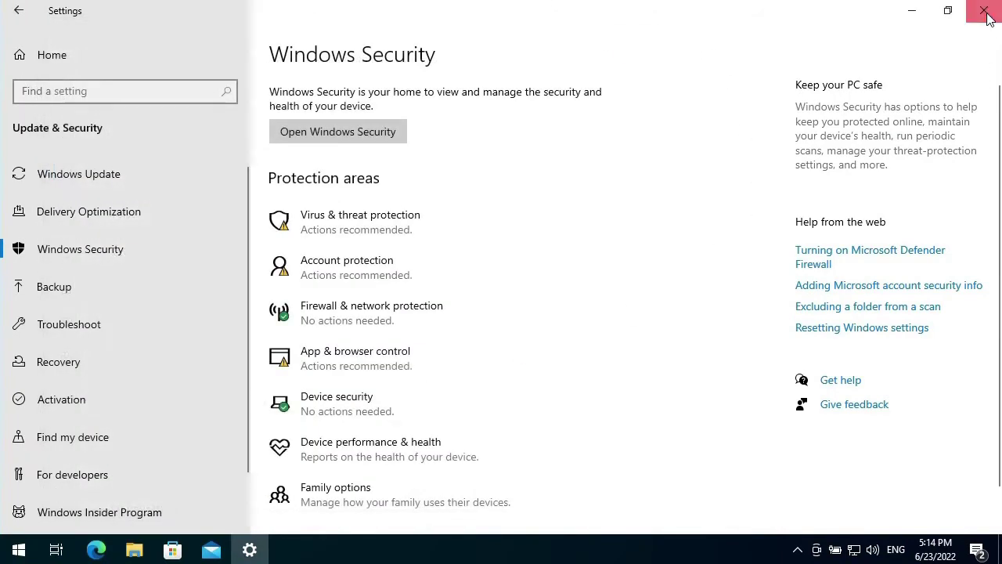
pyautogui.click(984, 10)
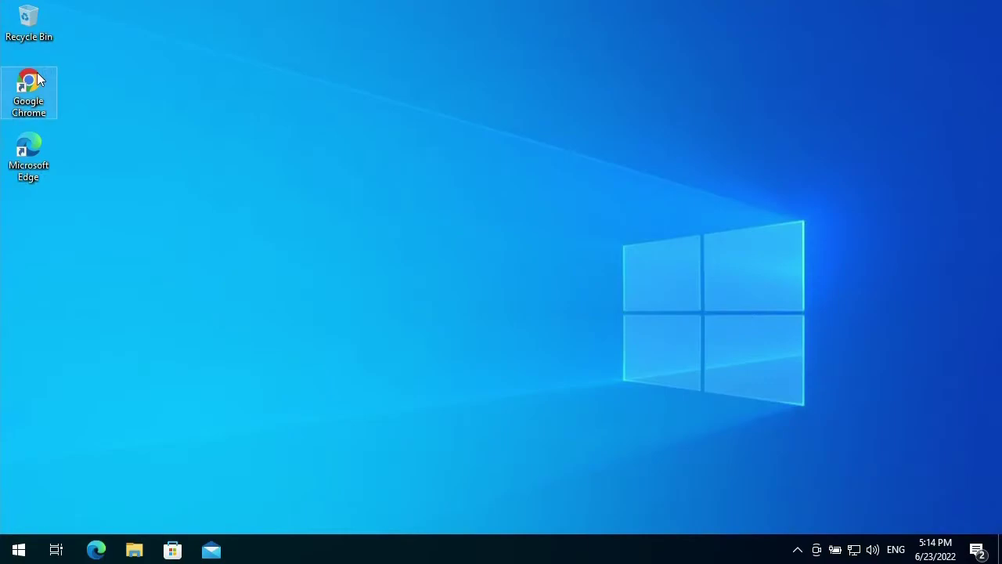
# - Launch Chrome, dismiss the default-browser notice, and go to kidlogger.net
pyautogui.doubleClick(37, 72)
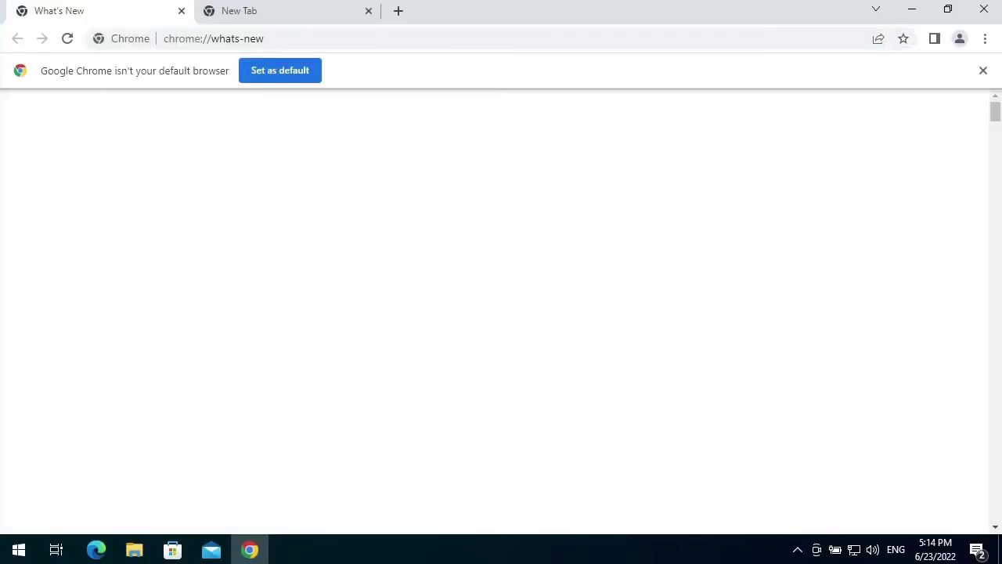
pyautogui.click(984, 71)
pyautogui.click(310, 39)
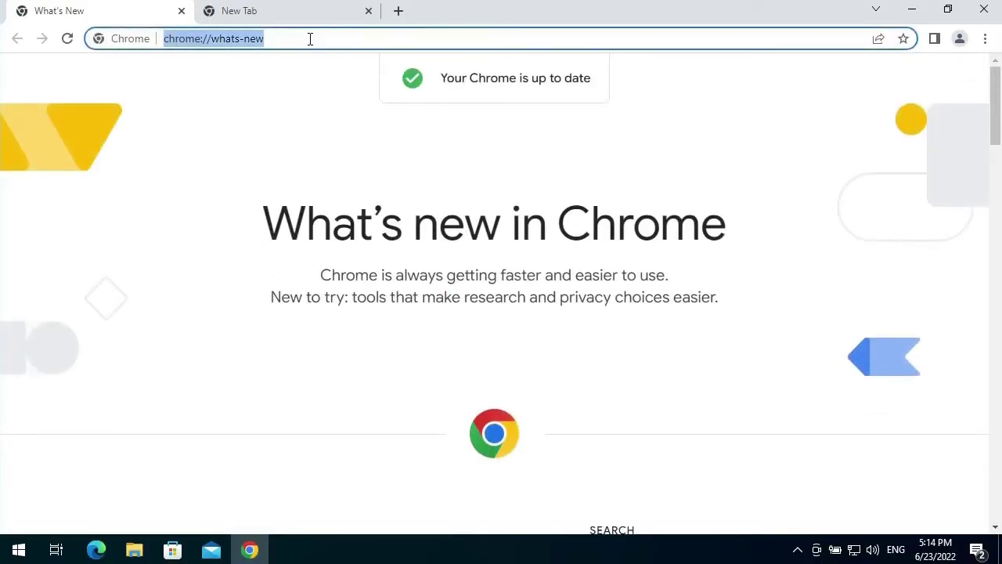
pyautogui.write('kidl')
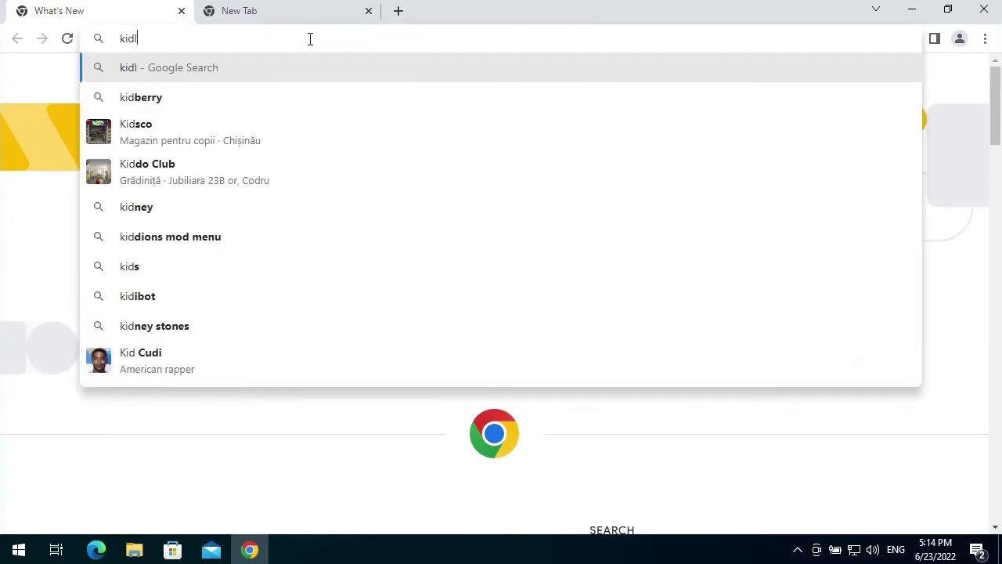
pyautogui.write('ogger.net')
pyautogui.press('Return')
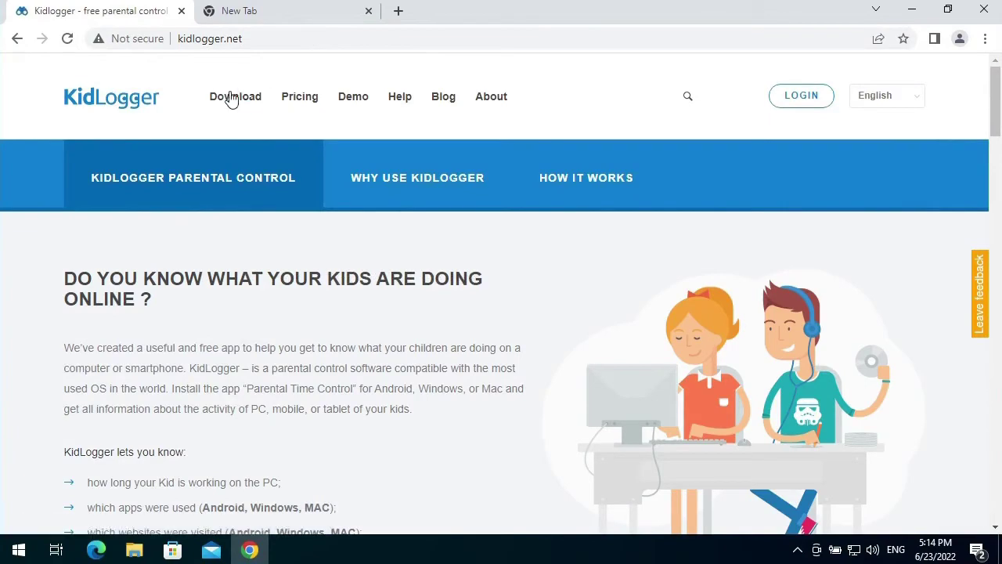
pyautogui.click(231, 98)
# - Request the KidLogger for Windows download, entering the picture's numbers to confirm
pyautogui.click(183, 306)
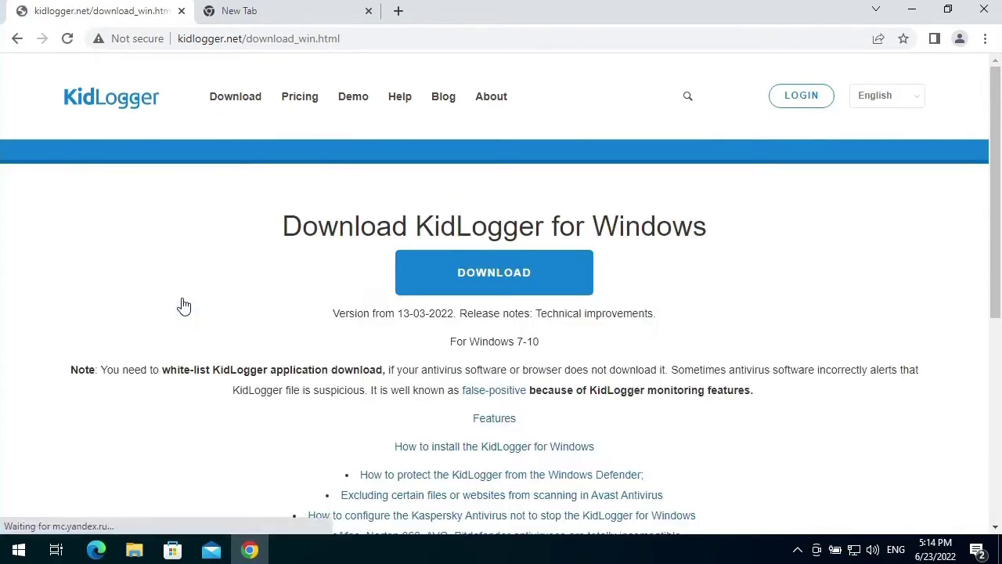
pyautogui.click(496, 283)
pyautogui.click(527, 186)
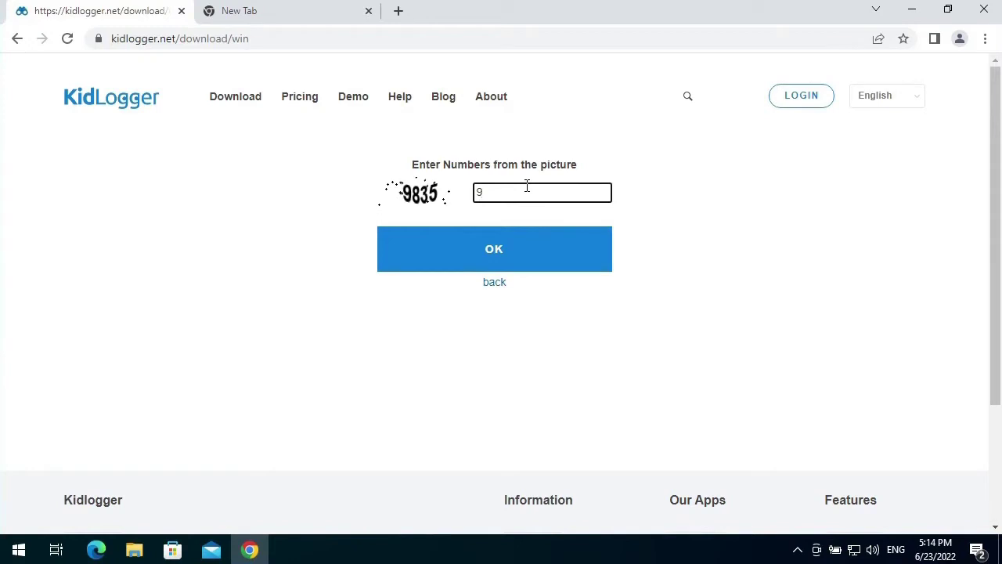
pyautogui.click(472, 259)
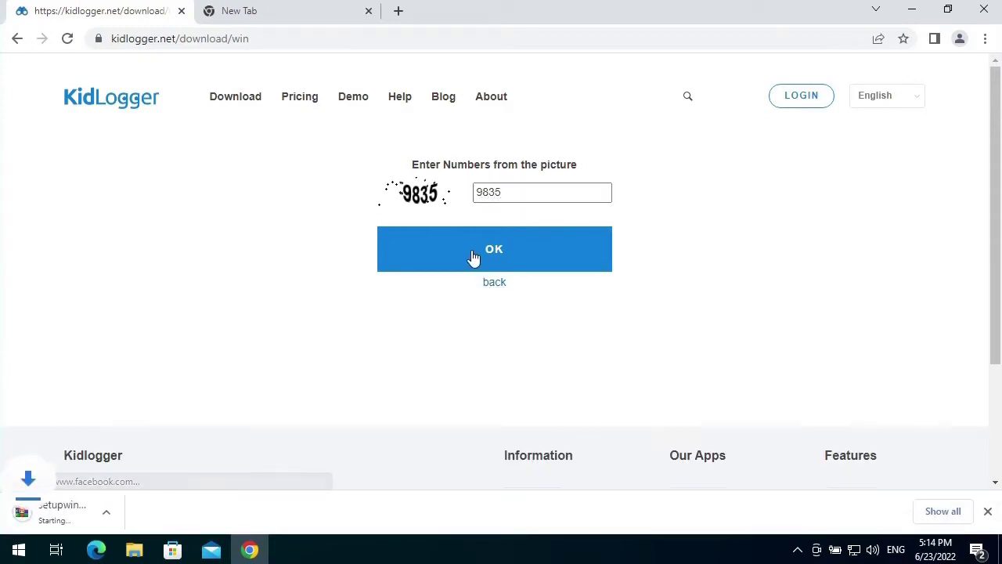
# - Open Chrome's Downloads page from the main menu
pyautogui.click(987, 39)
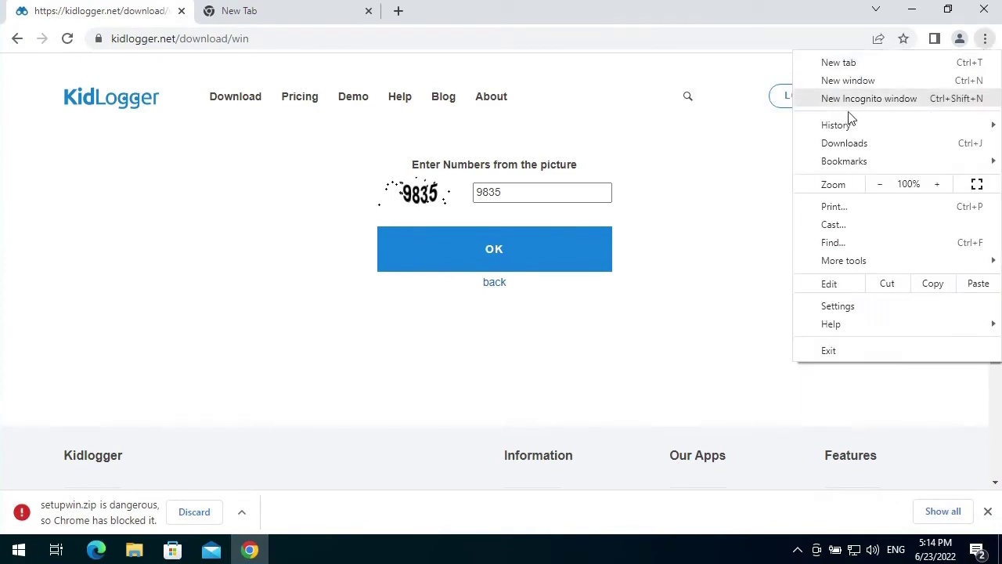
pyautogui.click(846, 143)
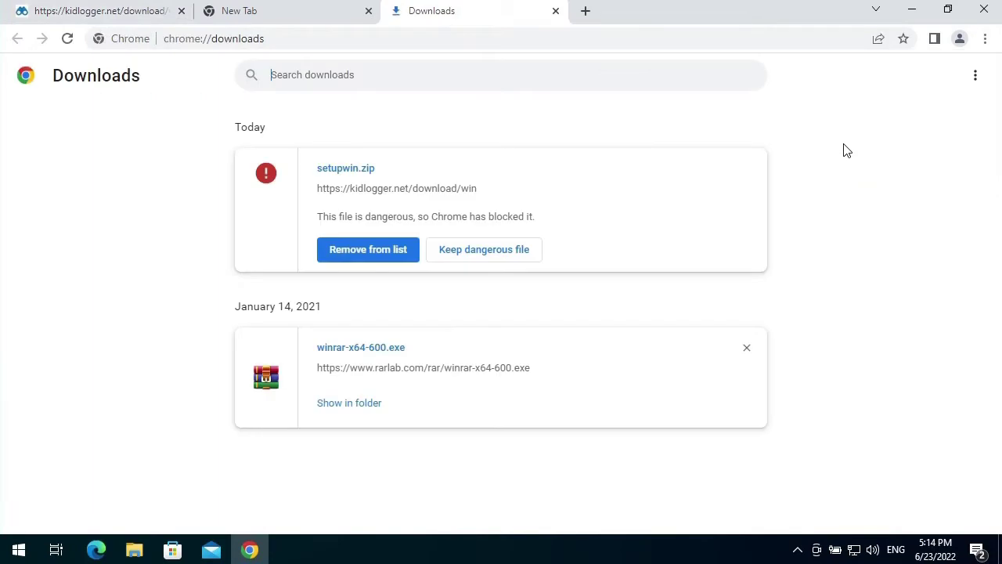
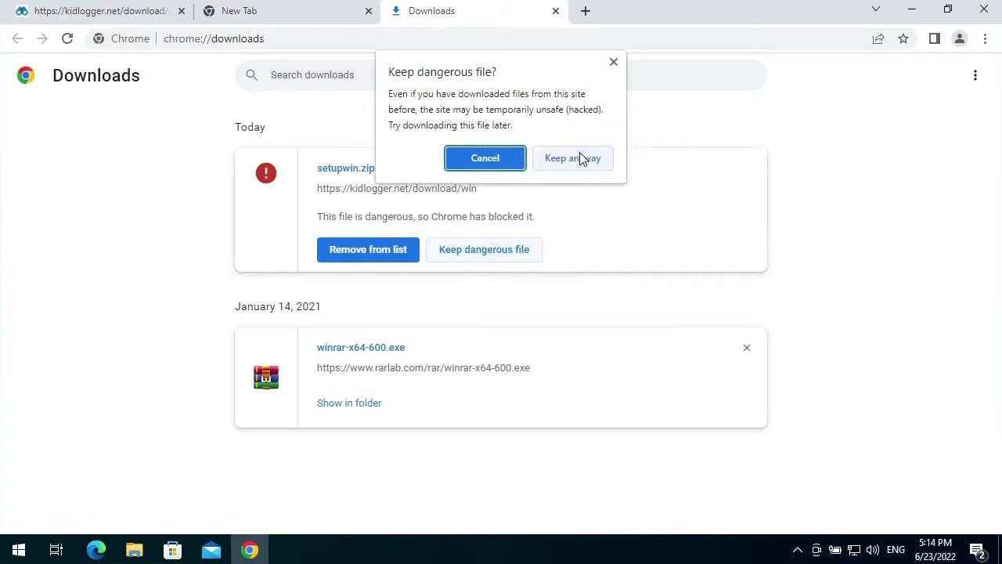
# - Keep the blocked setupwin.zip download, then close the Downloads, New Tab and kidlogger tabs
pyautogui.click(580, 159)
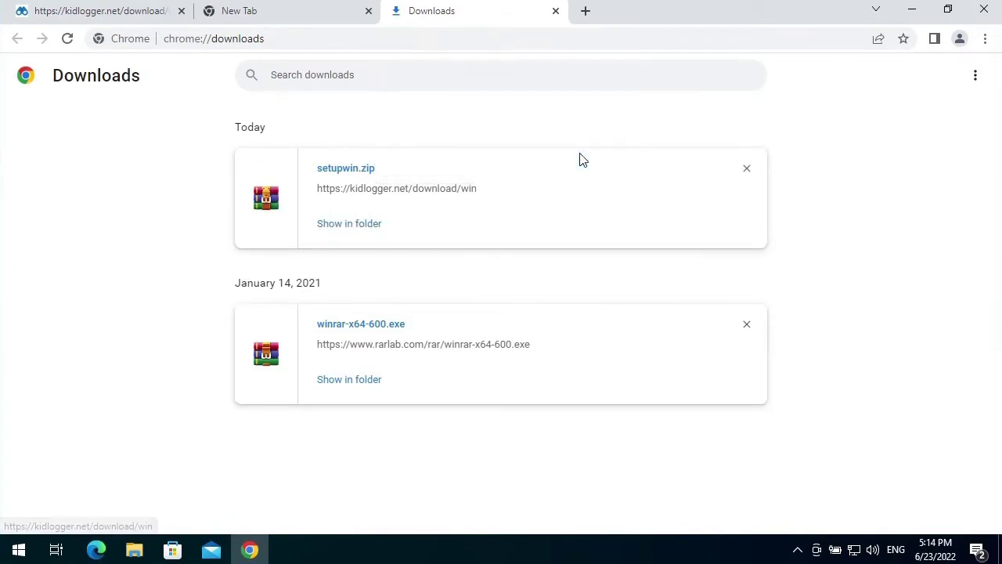
pyautogui.click(555, 11)
pyautogui.click(368, 11)
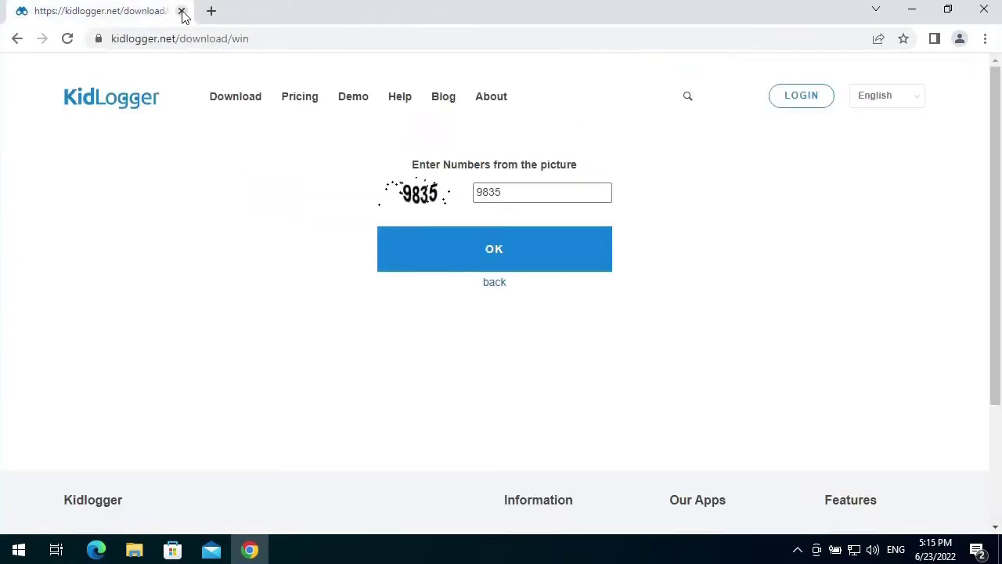
pyautogui.click(181, 11)
# - Extract setupwin.zip in Downloads to a setupwin folder
pyautogui.doubleClick(28, 20)
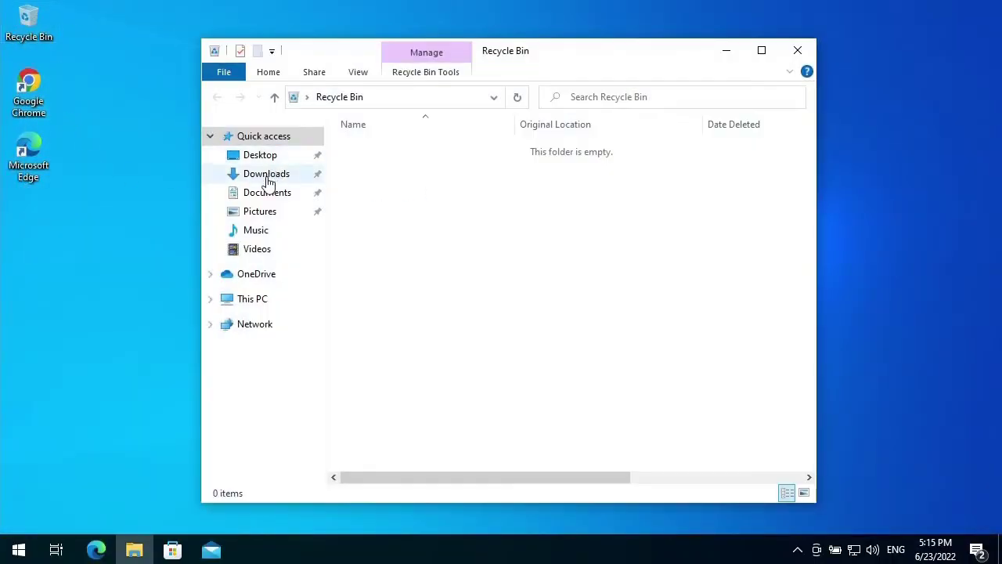
pyautogui.click(268, 174)
pyautogui.click(407, 169)
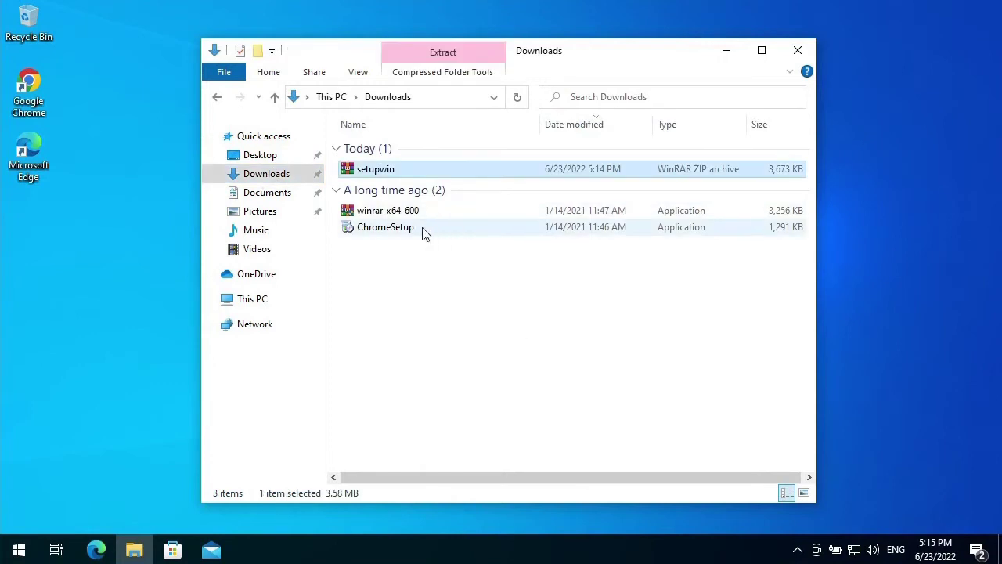
pyautogui.doubleClick(379, 168)
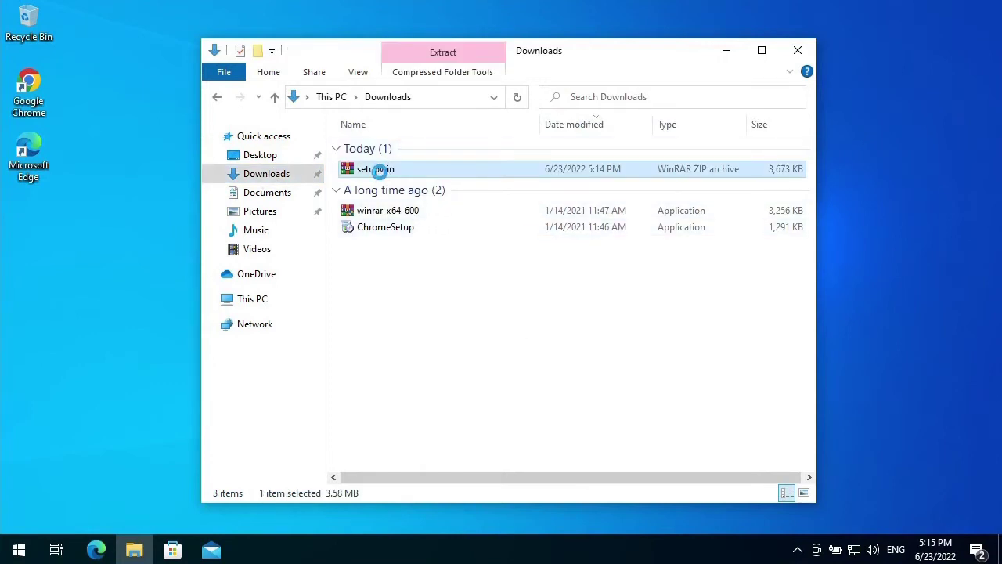
pyautogui.rightClick(379, 171)
pyautogui.click(433, 271)
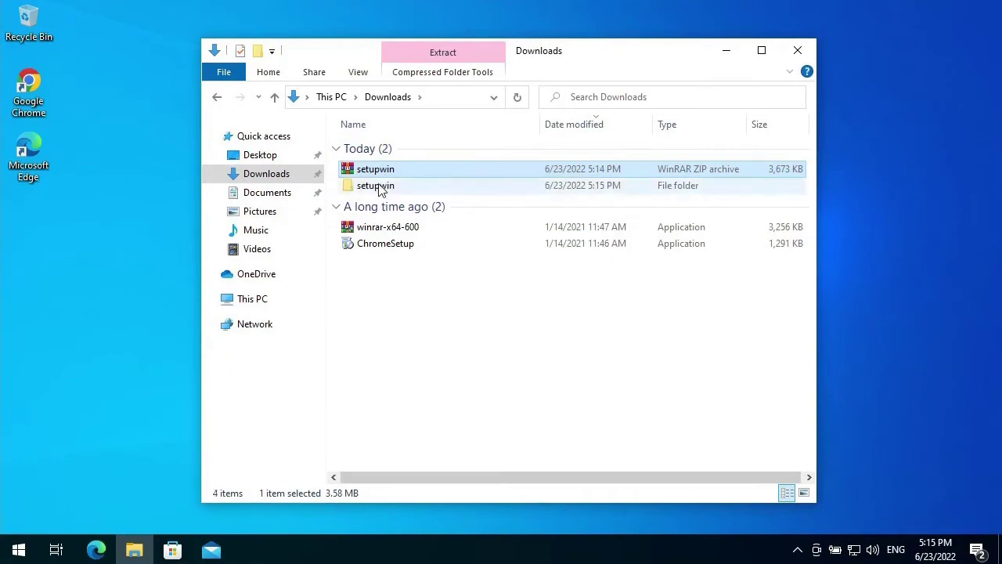
# - Run the install program from the setupwin folder as administrator
pyautogui.doubleClick(381, 187)
pyautogui.rightClick(362, 146)
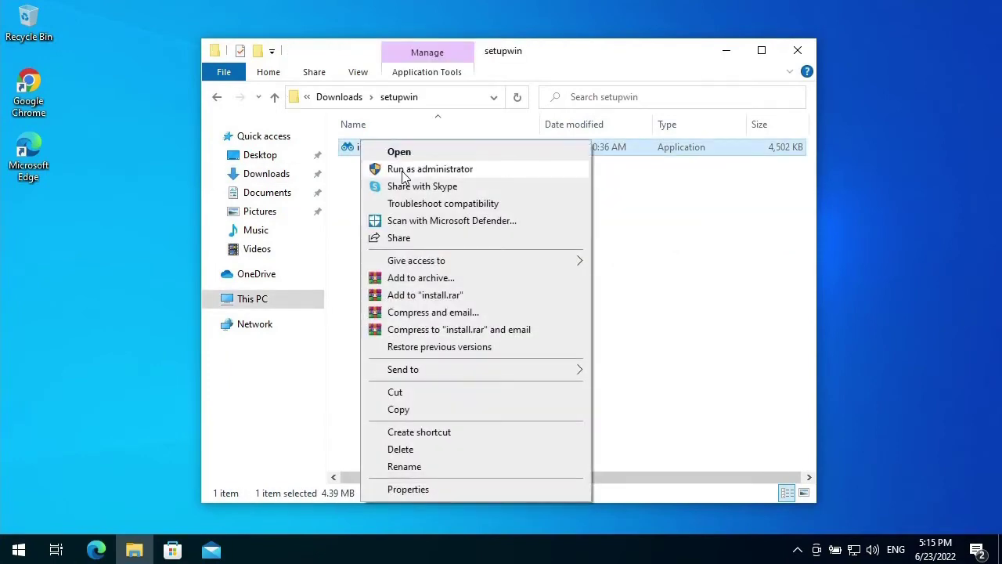
pyautogui.click(401, 168)
pyautogui.click(451, 383)
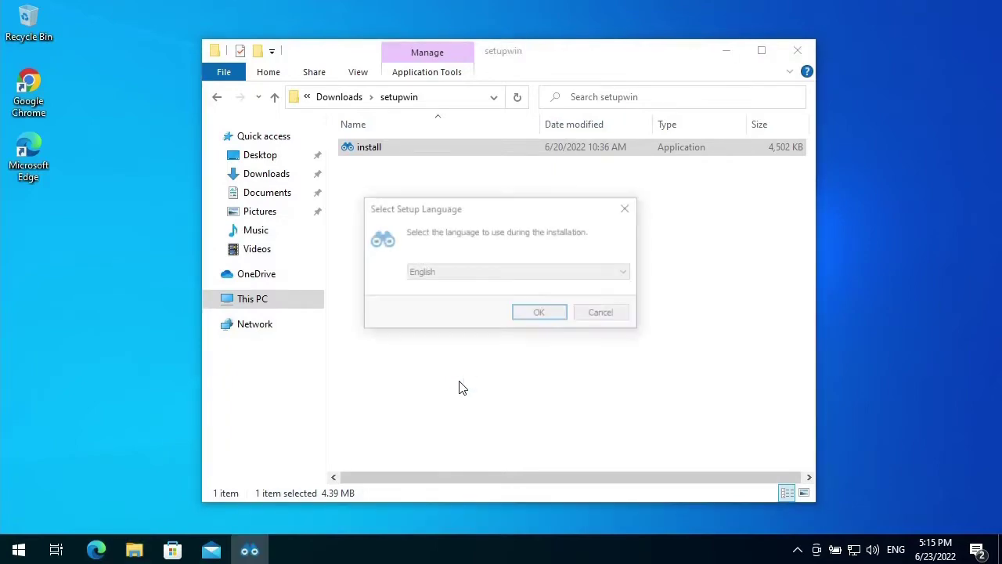
# - Choose English as the setup language and accept the licence agreement
pyautogui.click(541, 319)
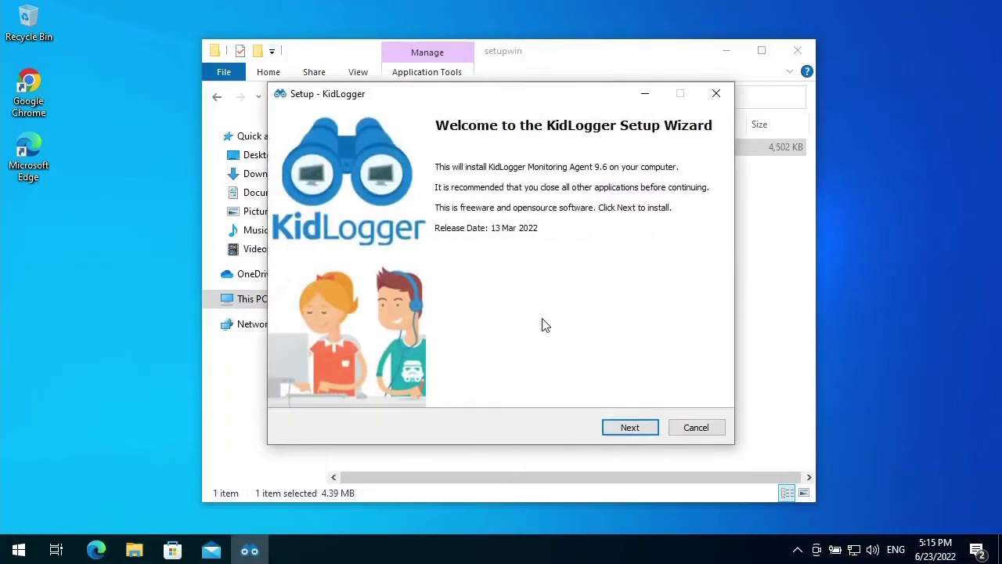
pyautogui.click(628, 427)
pyautogui.click(319, 380)
pyautogui.click(632, 430)
# - Install KidLogger without a desktop shortcut and finish setup
pyautogui.click(314, 218)
pyautogui.click(630, 428)
pyautogui.click(629, 427)
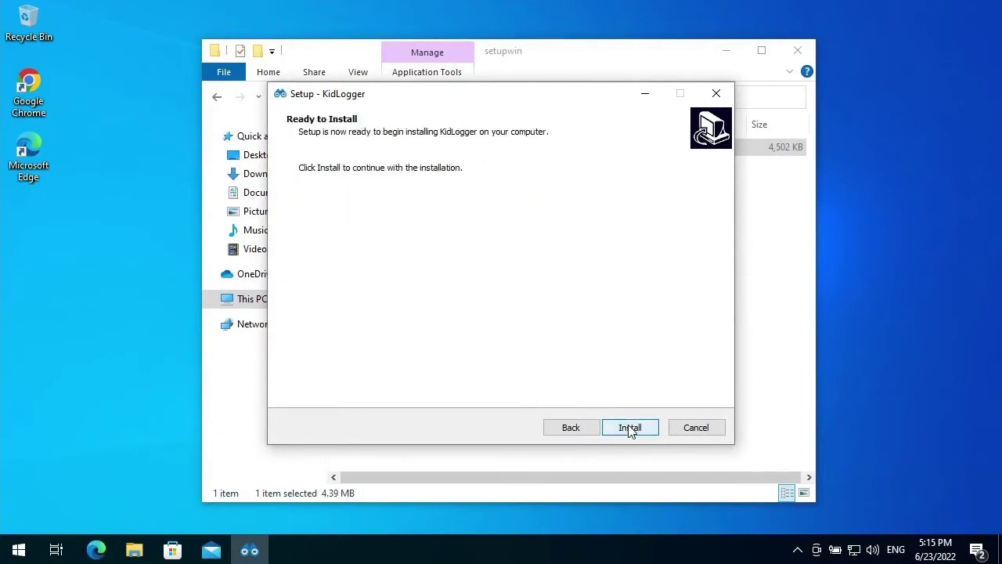
pyautogui.click(631, 428)
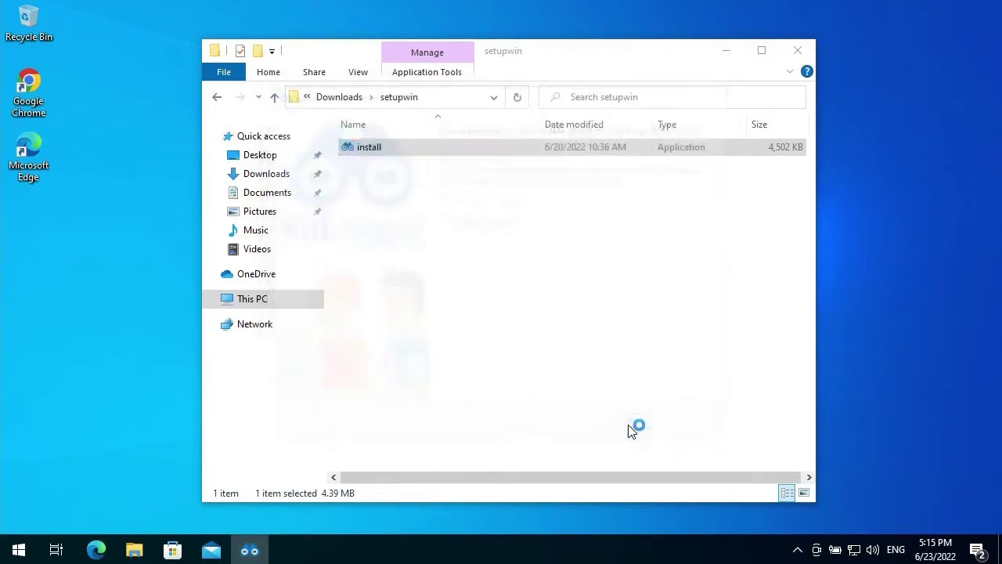
pyautogui.click(613, 294)
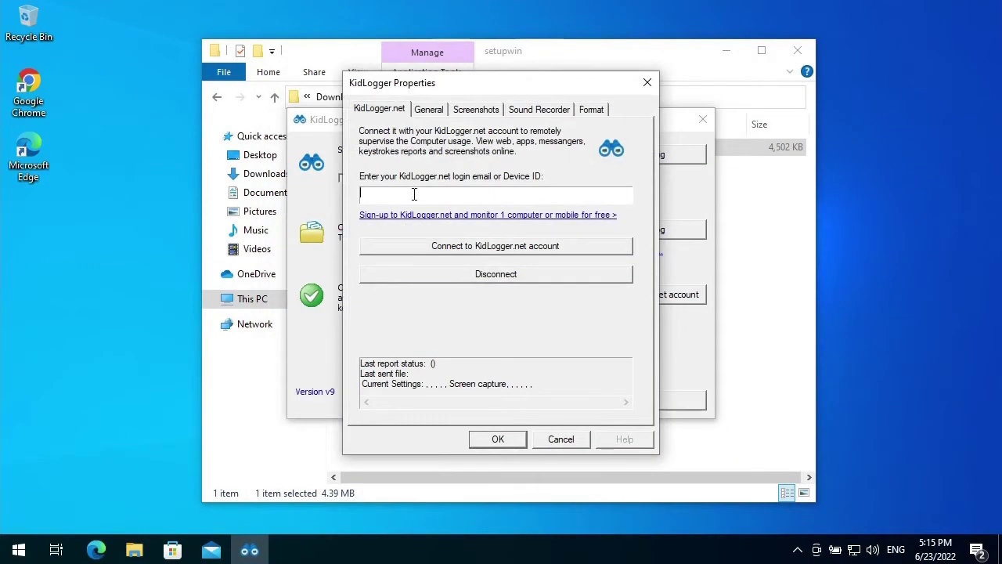
# - Enter the Device ID, connect to the KidLogger.net account, and dismiss the success message
pyautogui.write('test@test.com')
pyautogui.click(421, 246)
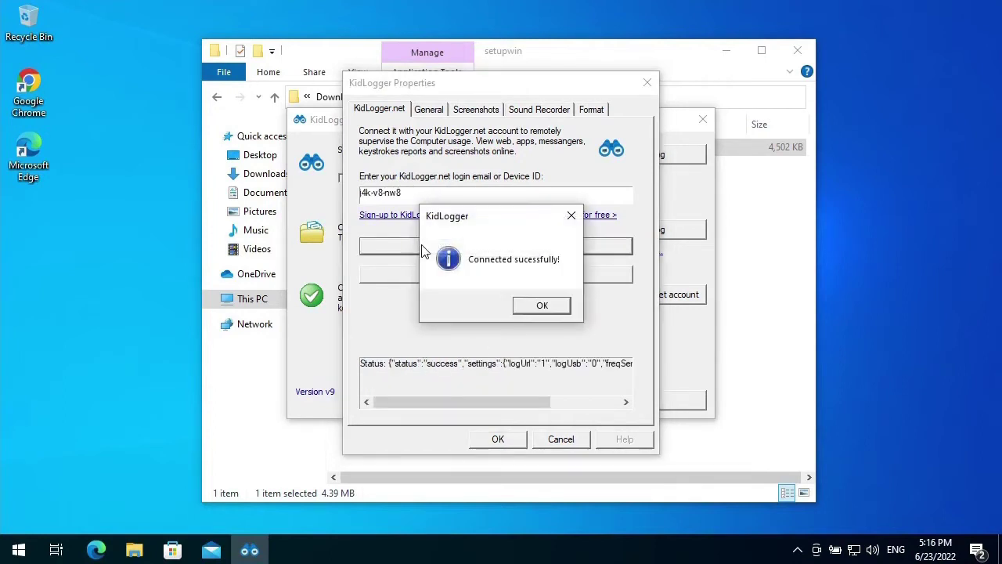
pyautogui.click(543, 306)
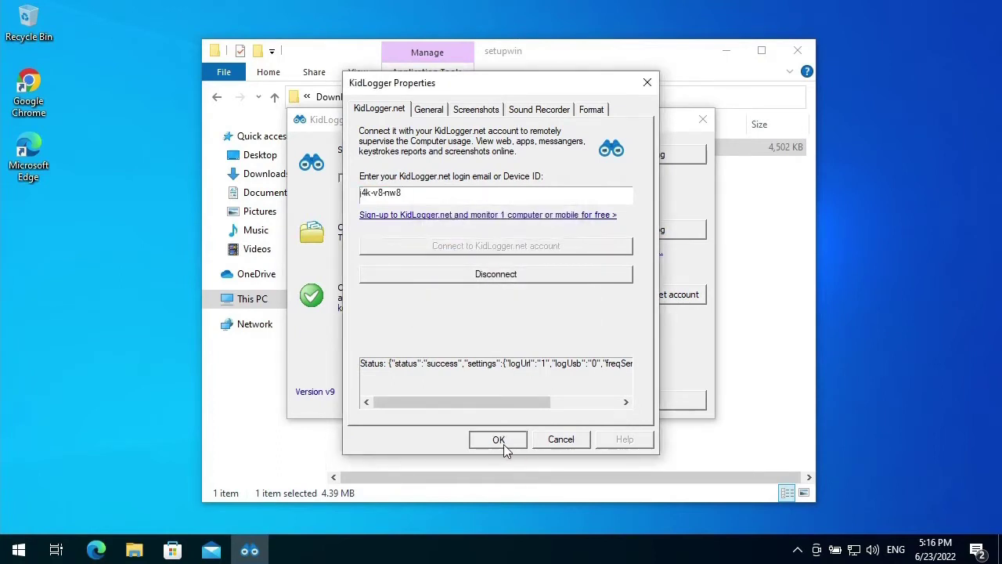
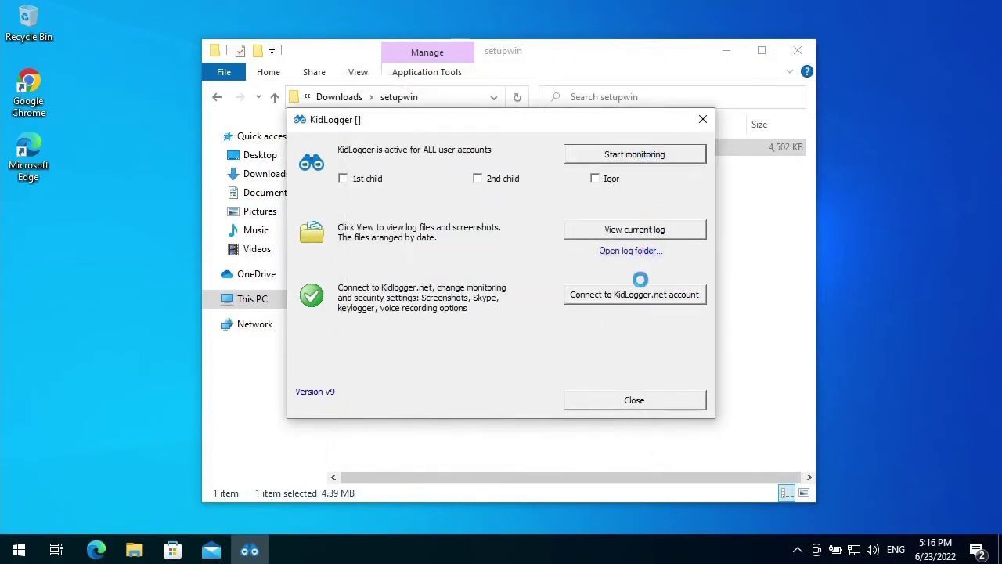
# - Confirm the message that KidLogger monitoring was activated successfully for all accounts
pyautogui.click(577, 307)
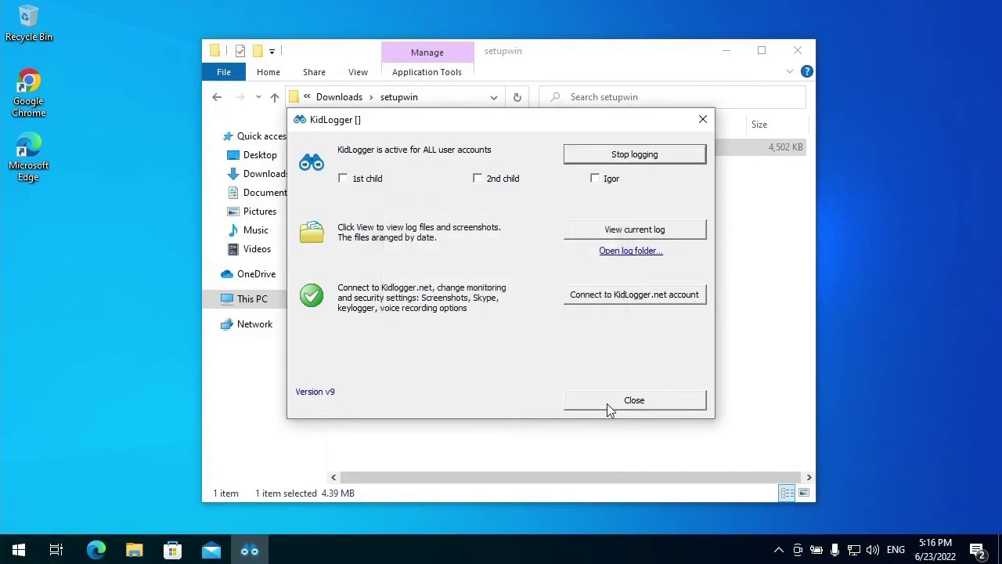
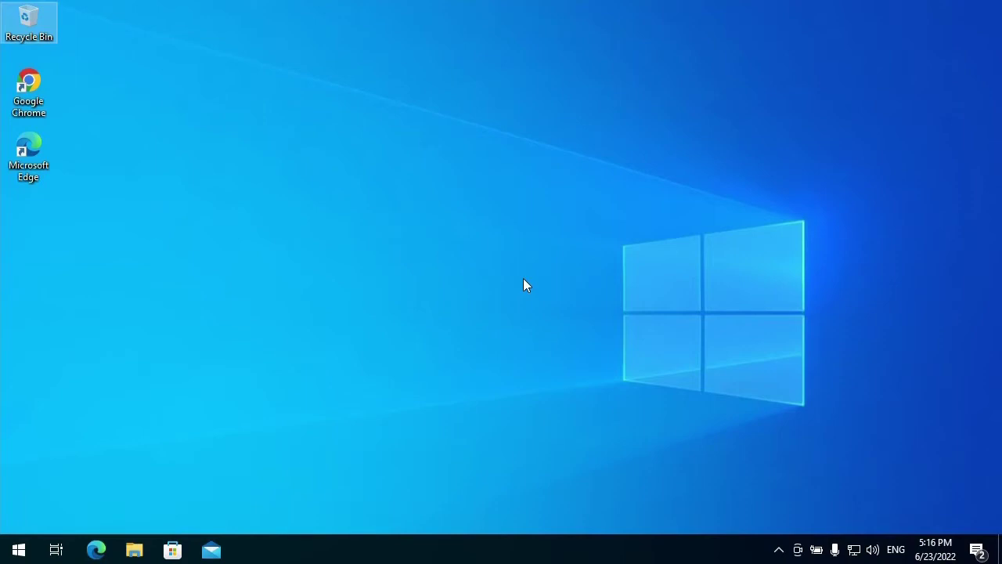
# - Launch Chrome, load kidlogger.net and go to the KidLogger sign-in page
pyautogui.click(257, 240)
pyautogui.doubleClick(26, 78)
pyautogui.write('kid')
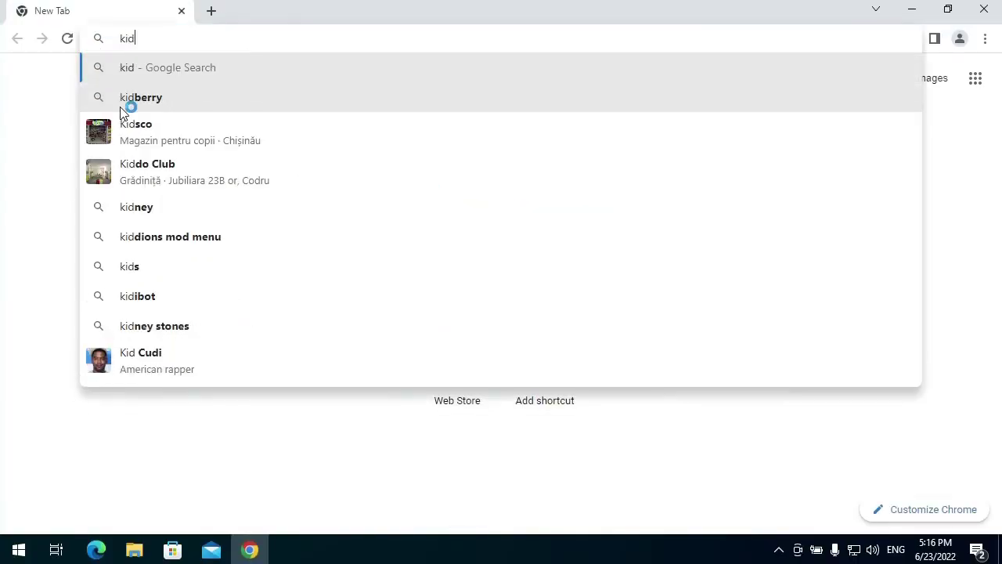
pyautogui.write('logger.ne')
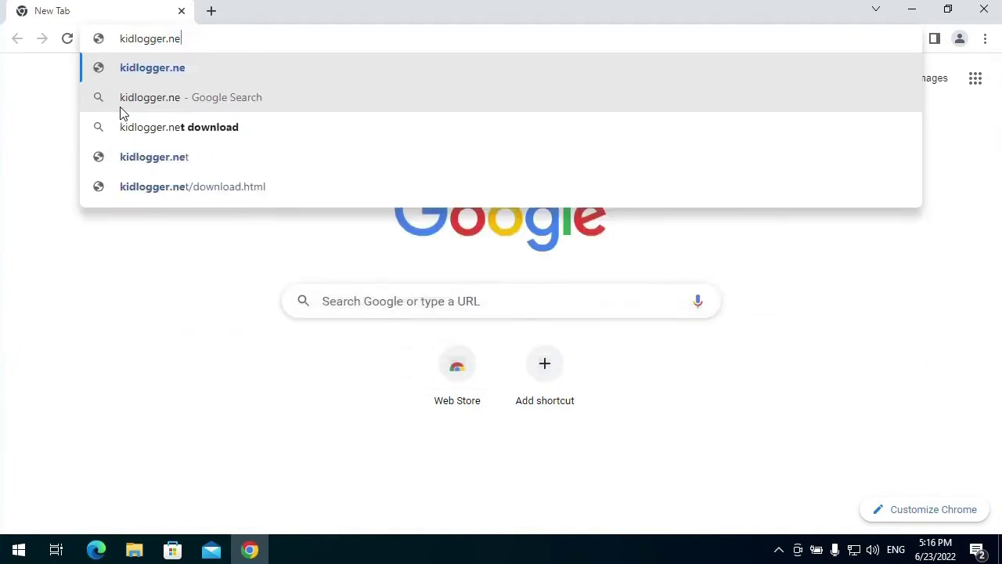
pyautogui.write('t')
pyautogui.press('Return')
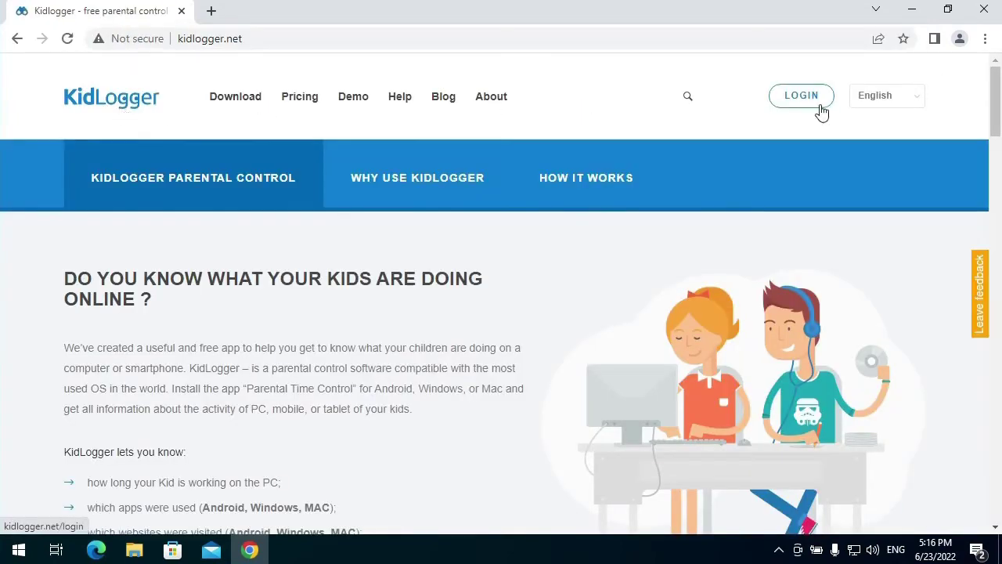
pyautogui.click(802, 95)
# - Log in with the account e-mail and password to reach the dashboard for device Igor
pyautogui.click(413, 267)
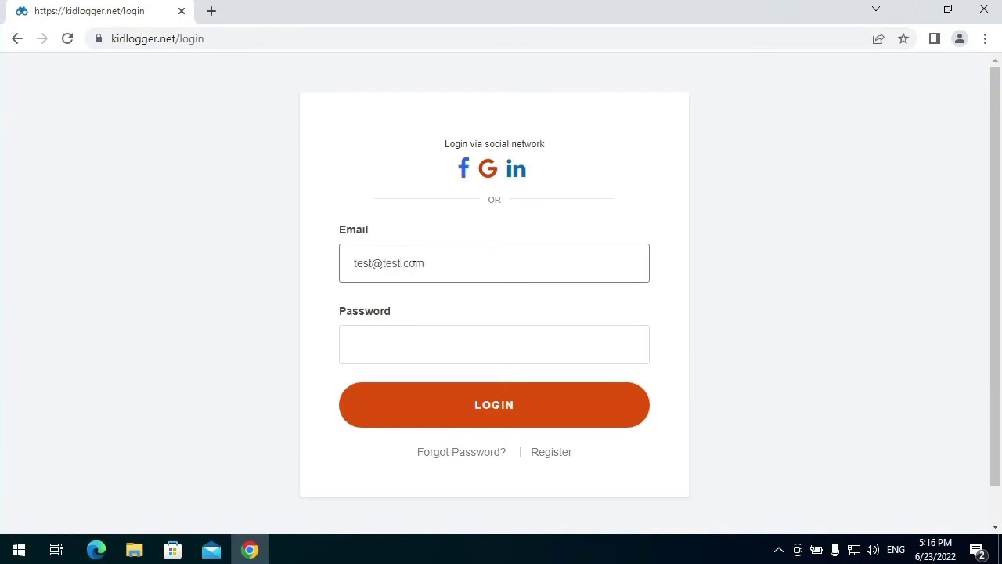
pyautogui.click(392, 340)
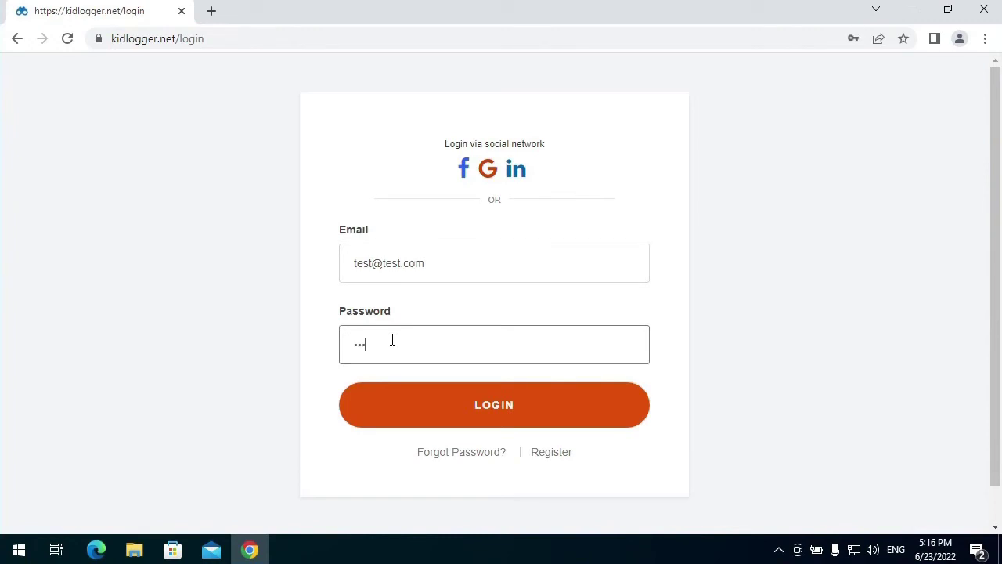
pyautogui.click(463, 408)
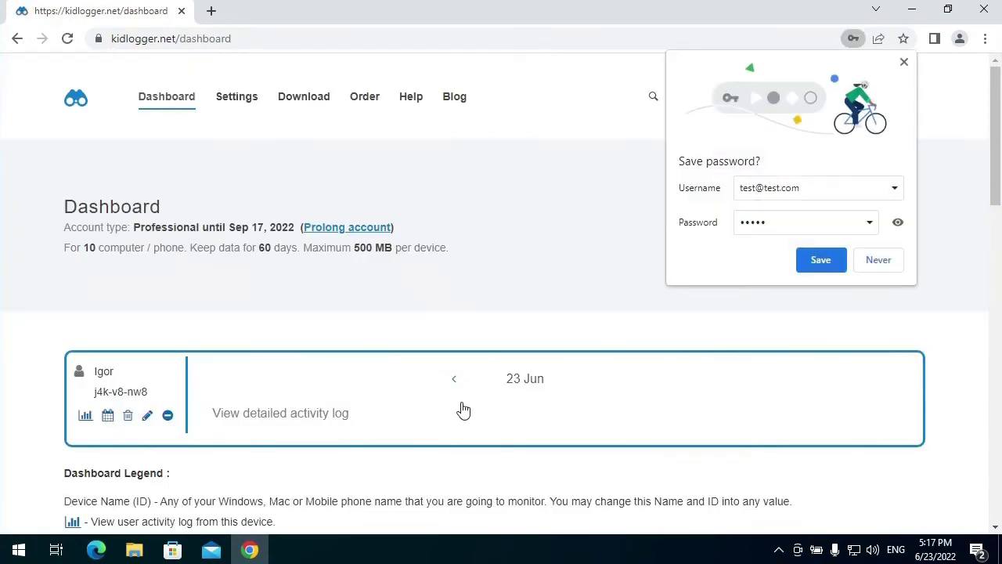
# - Decline Chrome's offer to save the password and open the remote Settings page
pyautogui.click(869, 263)
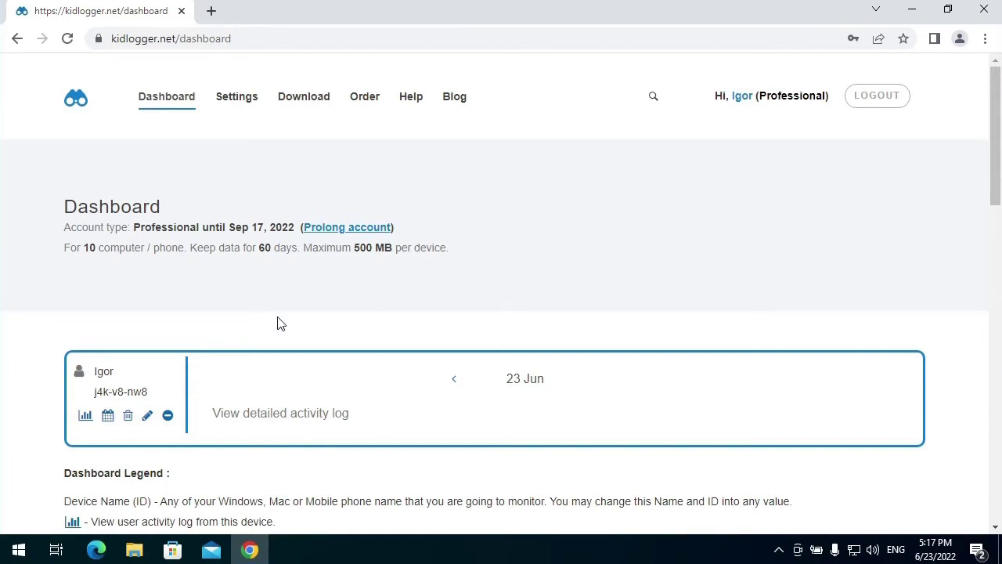
pyautogui.click(233, 102)
# - Review Igor's settings: screenshots every 5 min, camera every 15, ambient sound threshold 10
pyautogui.scroll(-7, 392, 341)
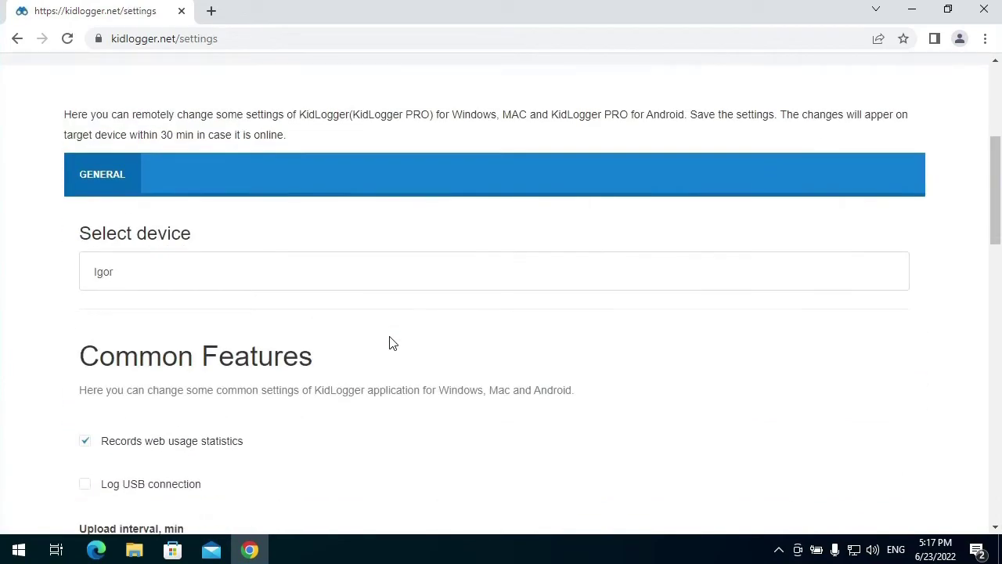
pyautogui.scroll(-6, 390, 343)
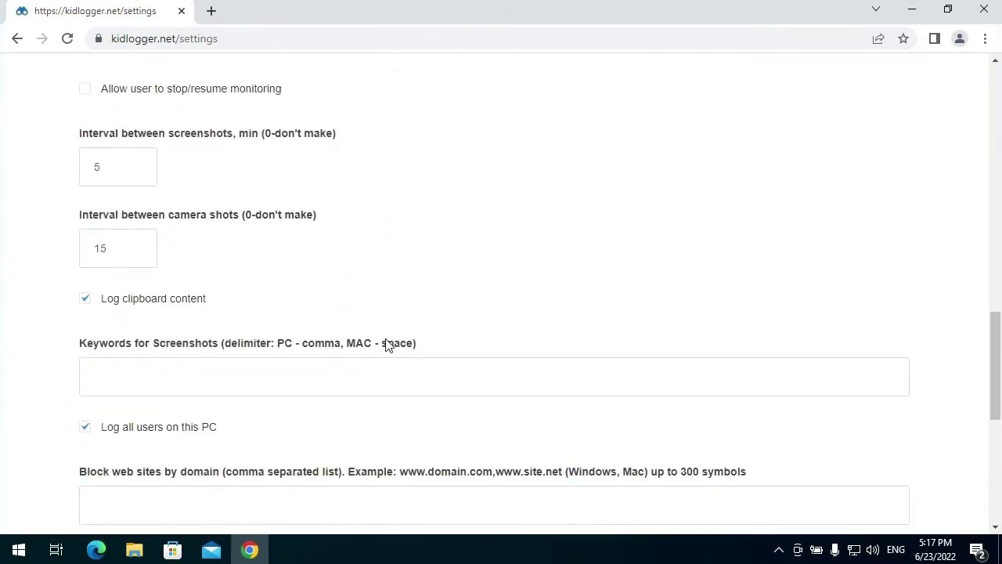
pyautogui.scroll(-4, 387, 344)
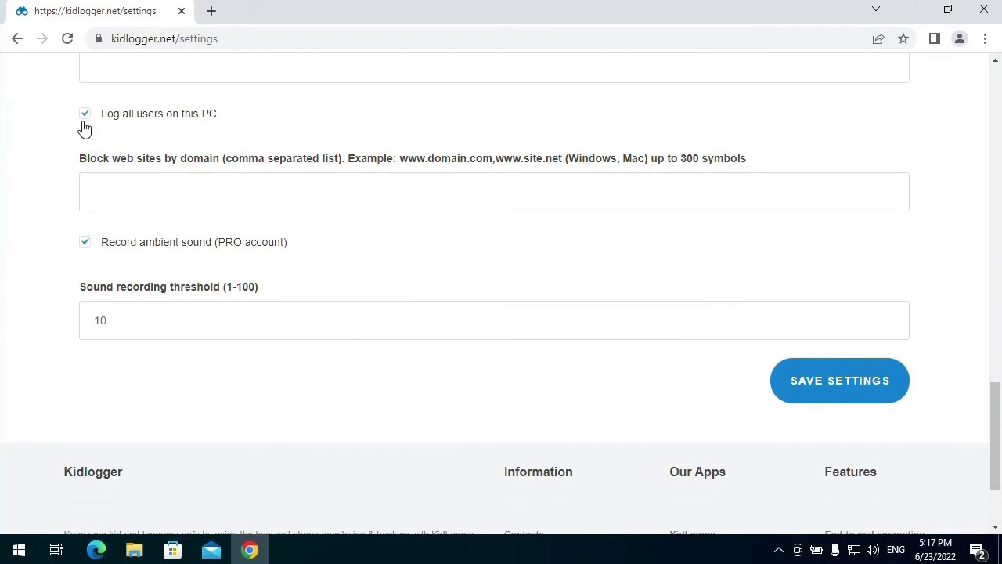
pyautogui.scroll(2, 290, 249)
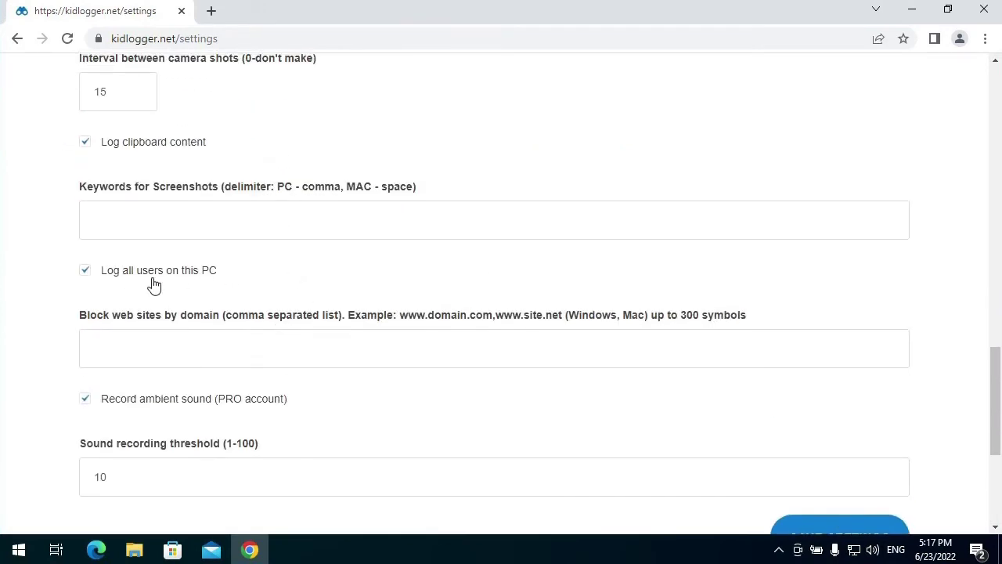
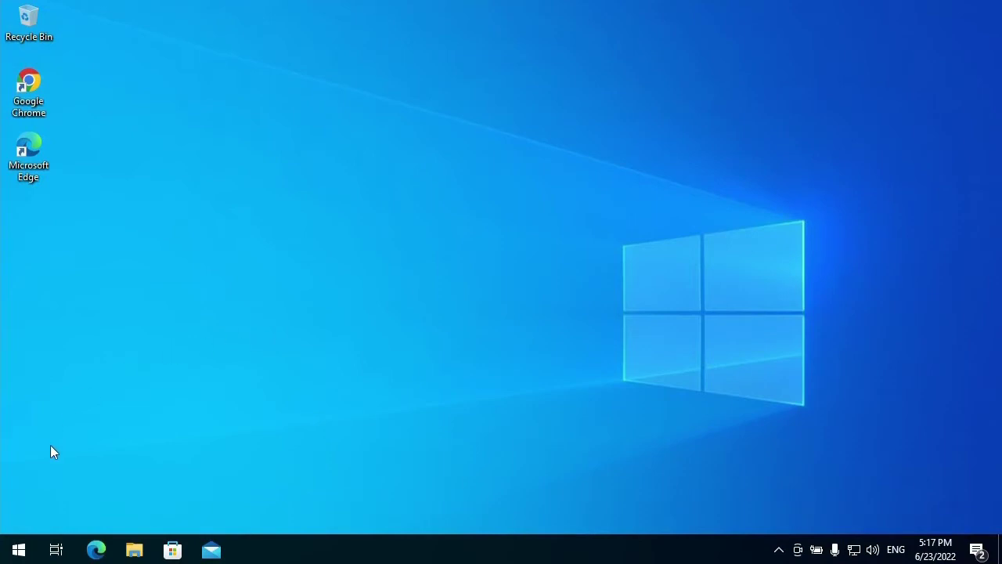
# - Sign out of the current Windows account from the Start menu
pyautogui.click(17, 551)
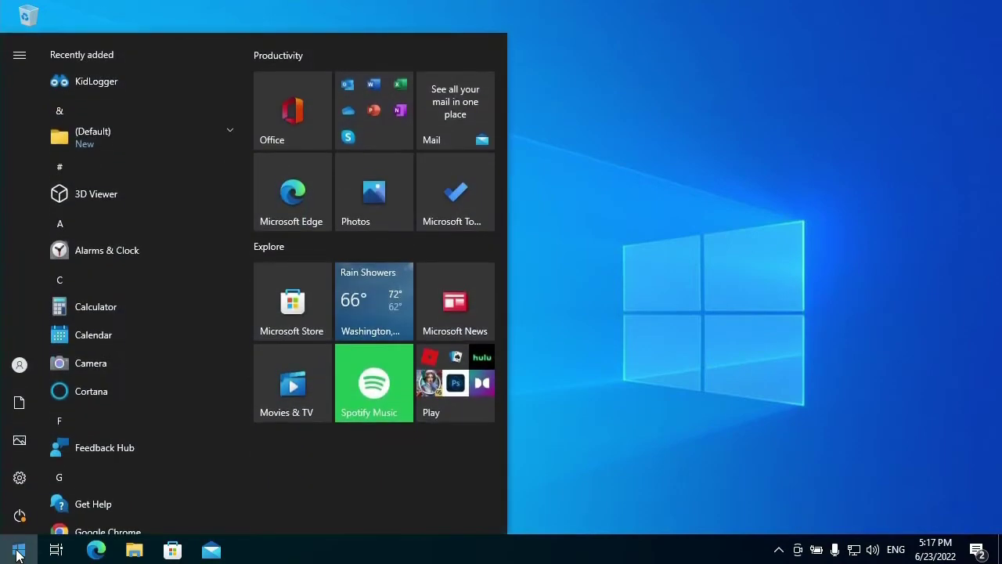
pyautogui.click(19, 365)
pyautogui.click(60, 260)
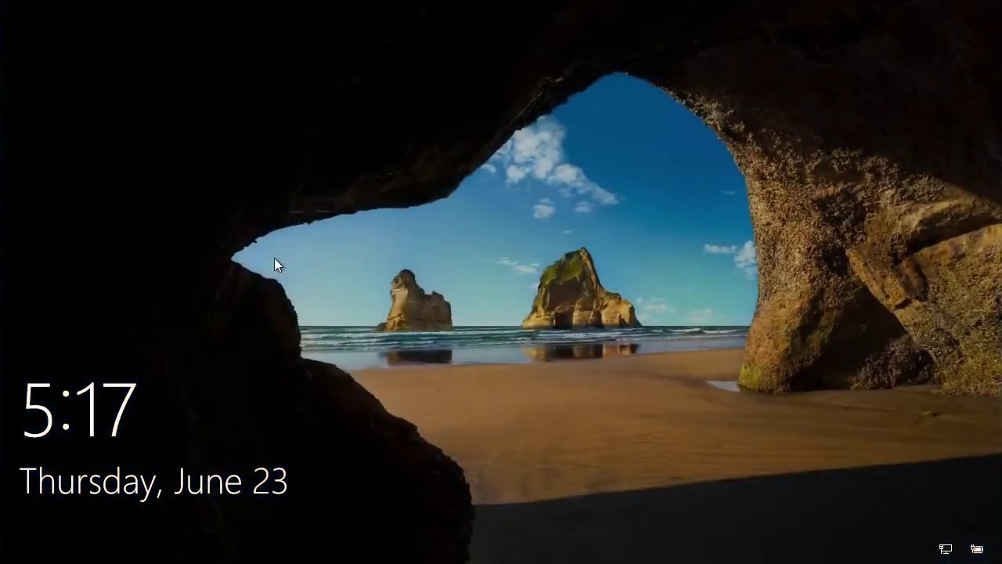
# - Sign in as the 1st child account with its password
pyautogui.click(274, 258)
pyautogui.click(110, 465)
pyautogui.click(440, 346)
pyautogui.write('***')
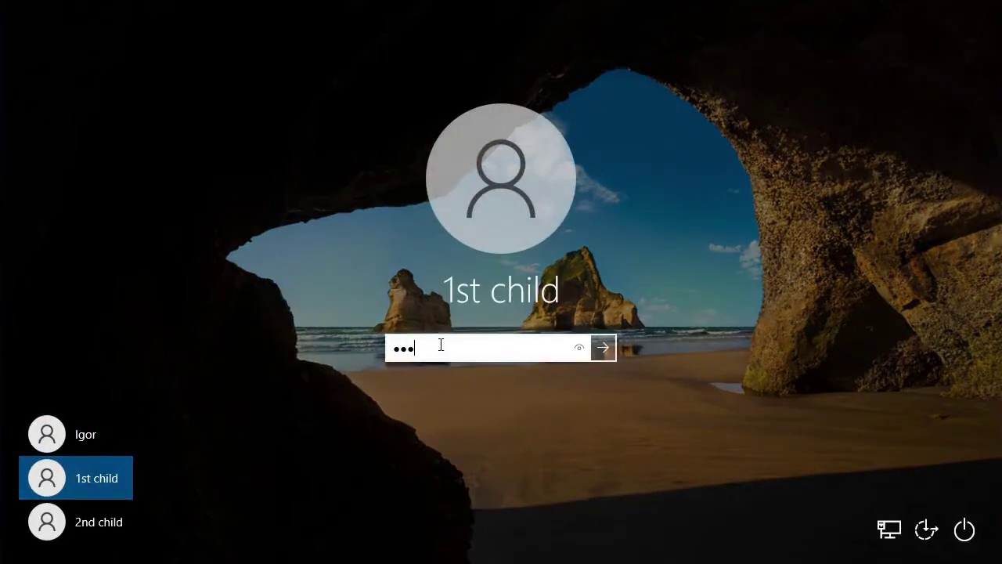
pyautogui.press('Return')
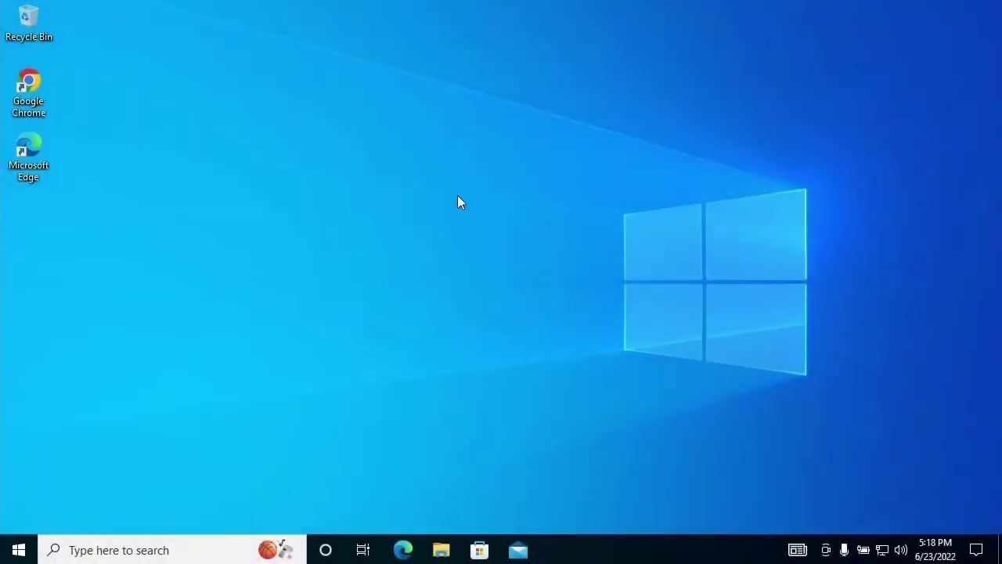
# - Open maximized Chrome, reach YouTube via a Google search, and play the Mega Hits 2022 video
pyautogui.doubleClick(28, 92)
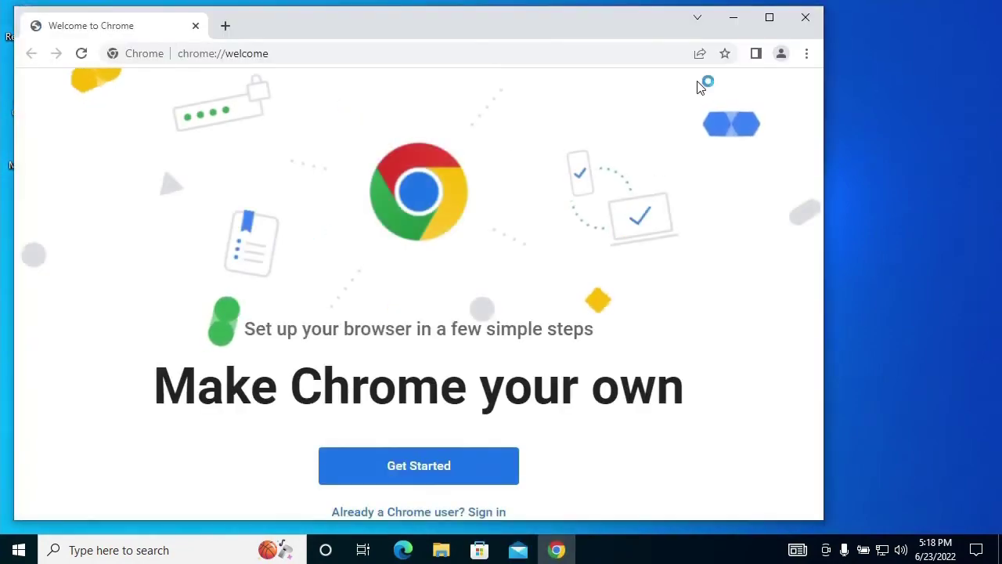
pyautogui.click(769, 16)
pyautogui.click(313, 37)
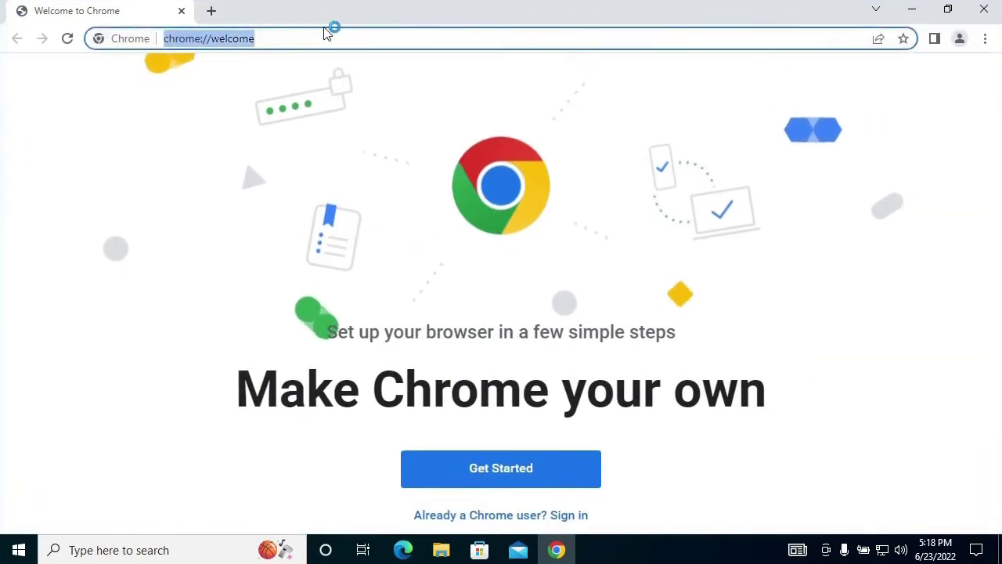
pyautogui.write('you')
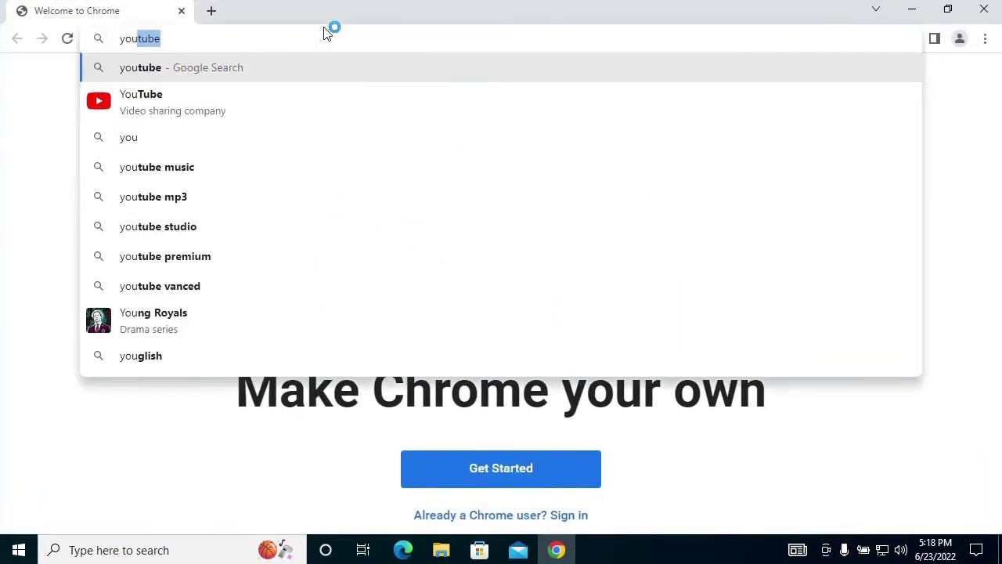
pyautogui.write('tube')
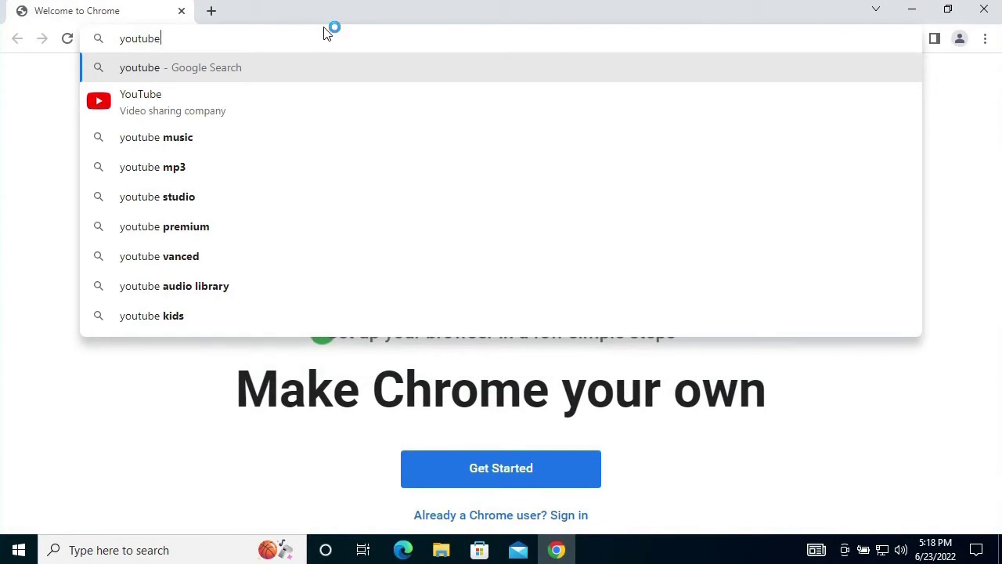
pyautogui.press('Down')
pyautogui.press('Return')
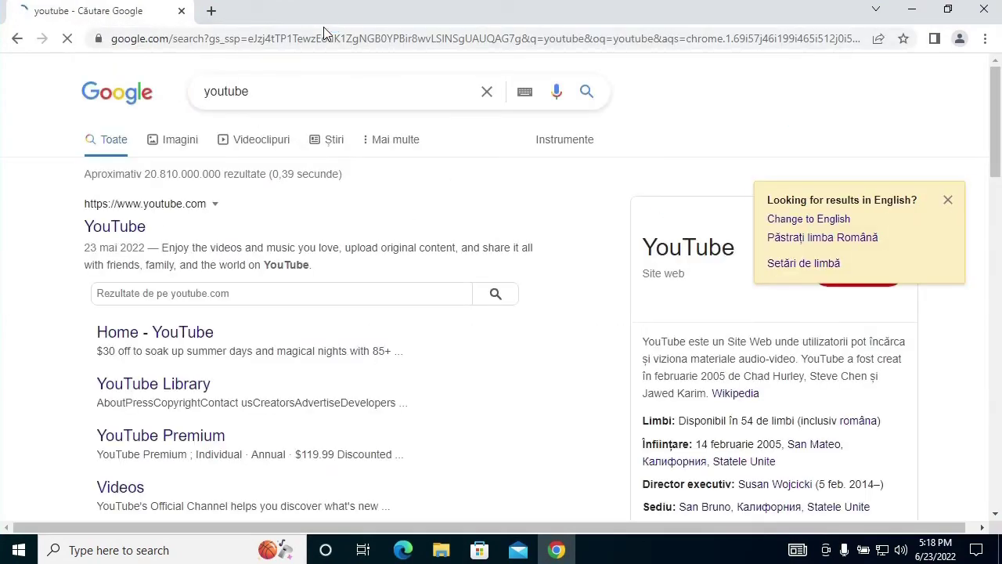
pyautogui.click(125, 228)
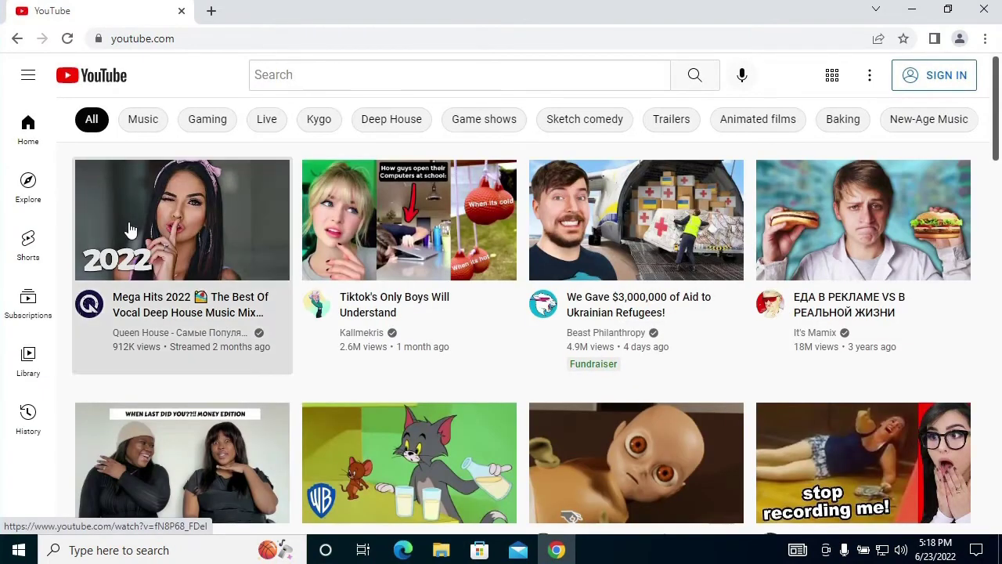
pyautogui.click(131, 229)
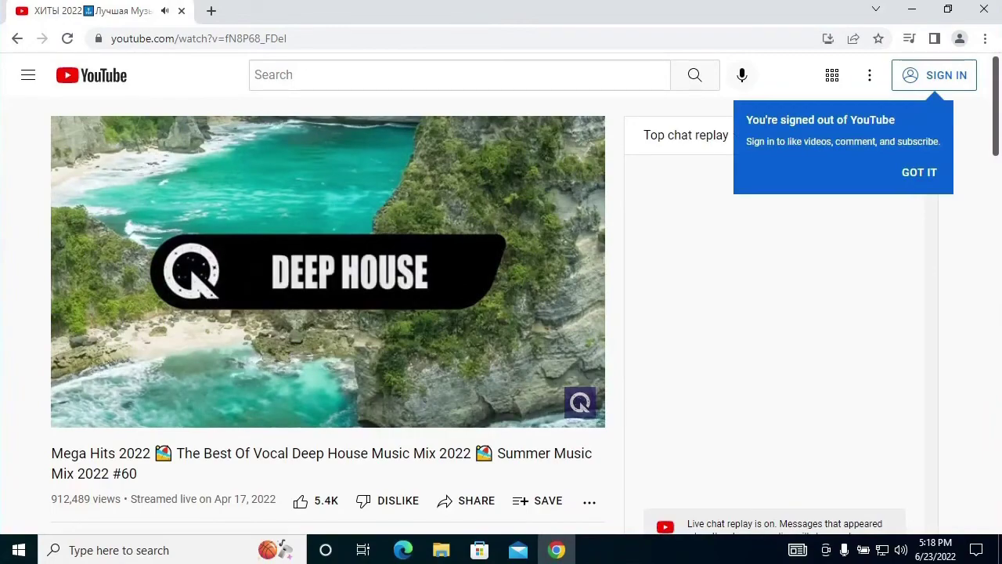
# - Close Chrome and sign out of the 1st child account
pyautogui.click(983, 10)
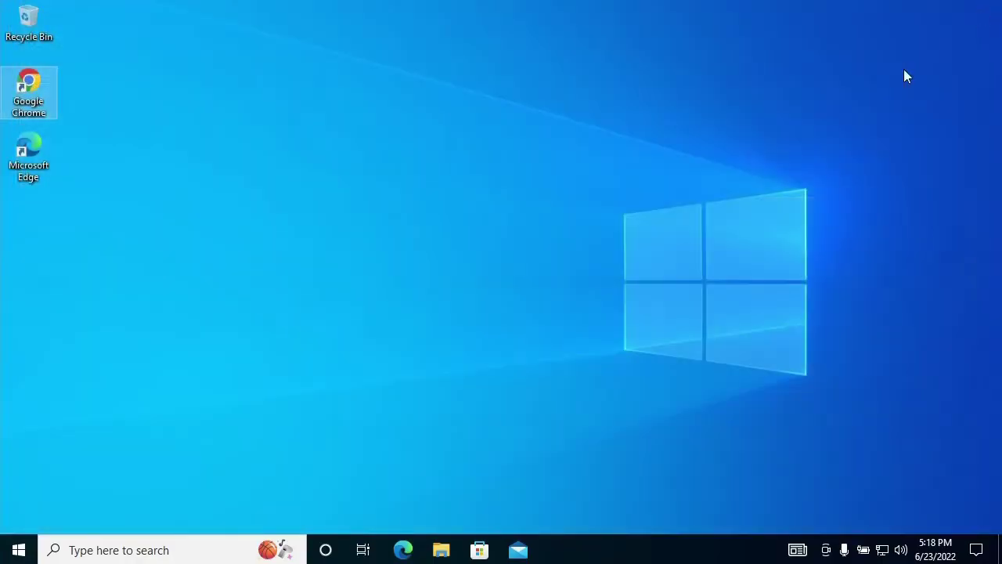
pyautogui.click(19, 550)
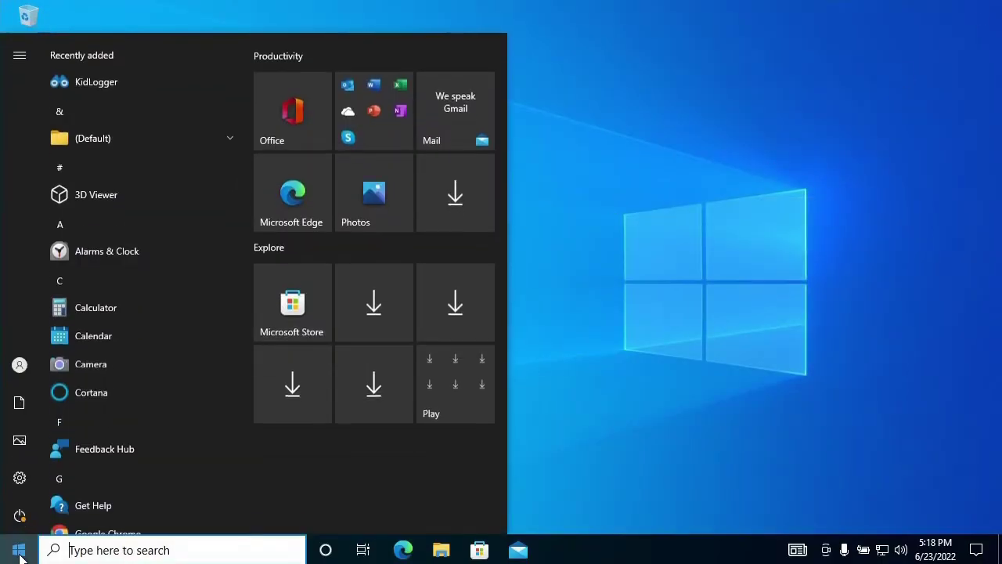
pyautogui.click(19, 368)
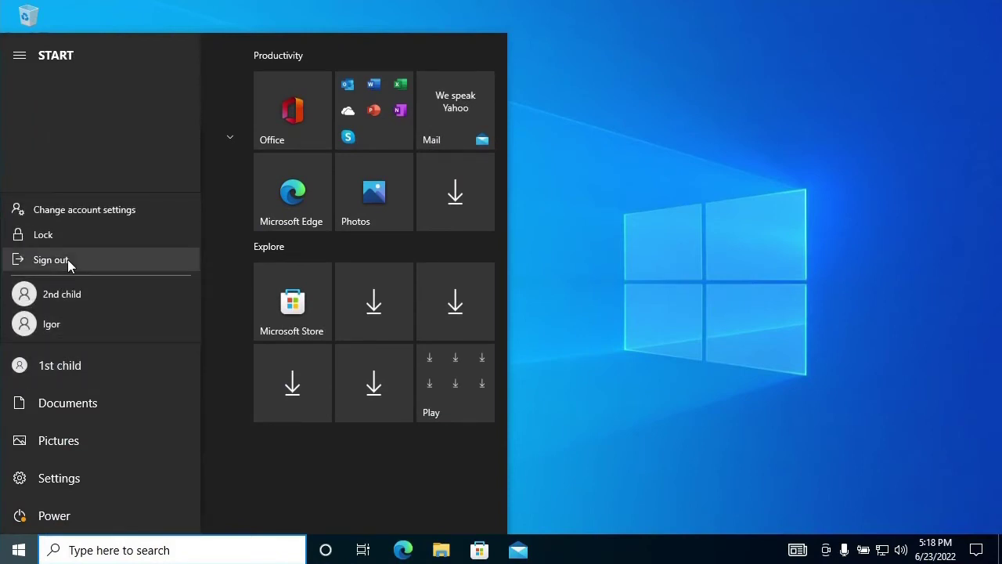
pyautogui.click(67, 259)
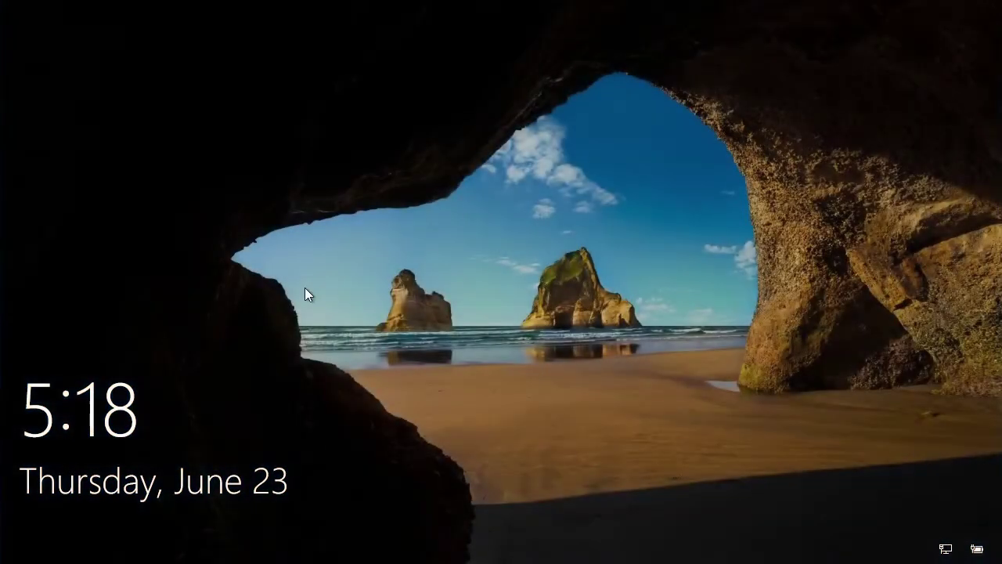
# - Sign in as the 2nd child account with its password
pyautogui.click(304, 289)
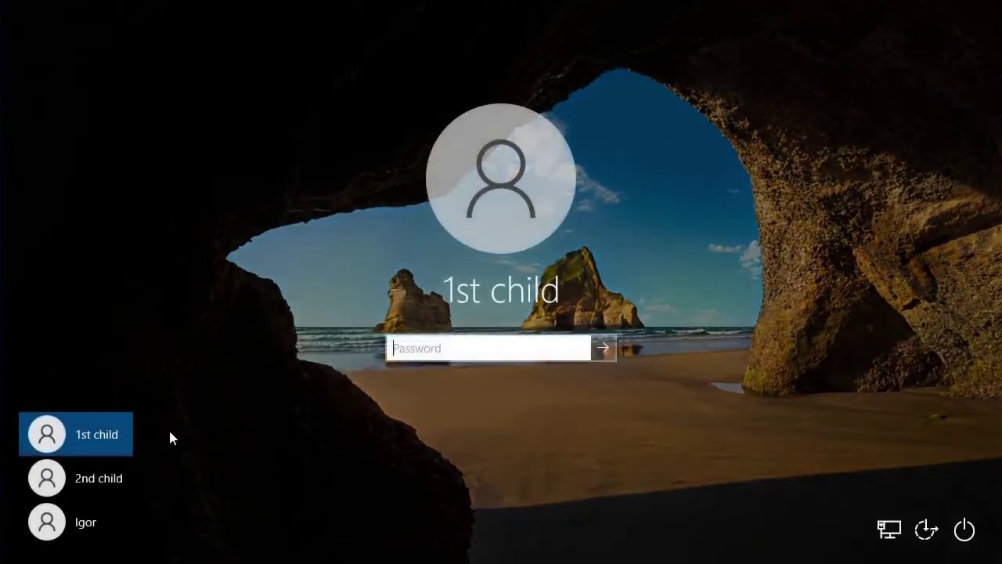
pyautogui.click(111, 480)
pyautogui.write('123')
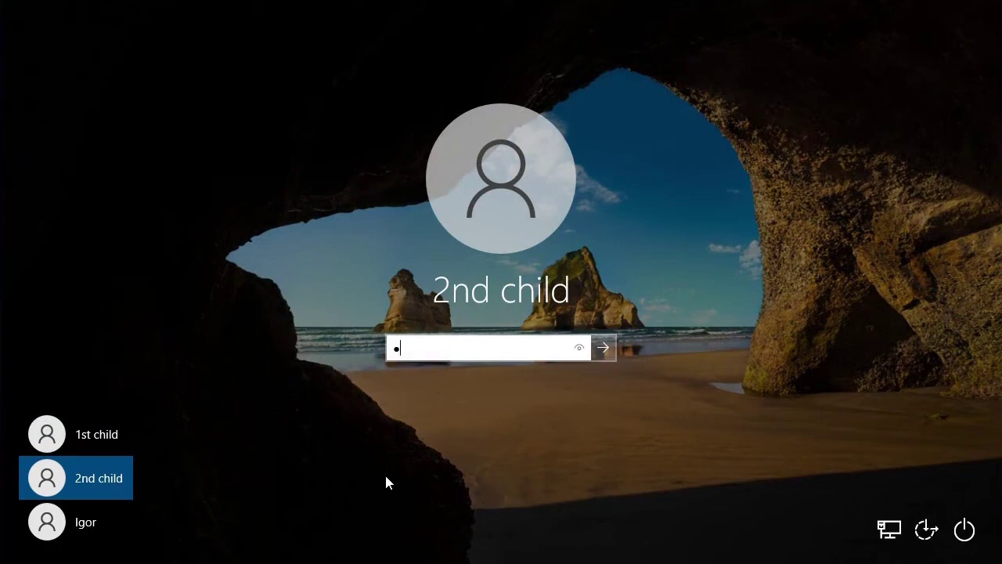
pyautogui.press('Return')
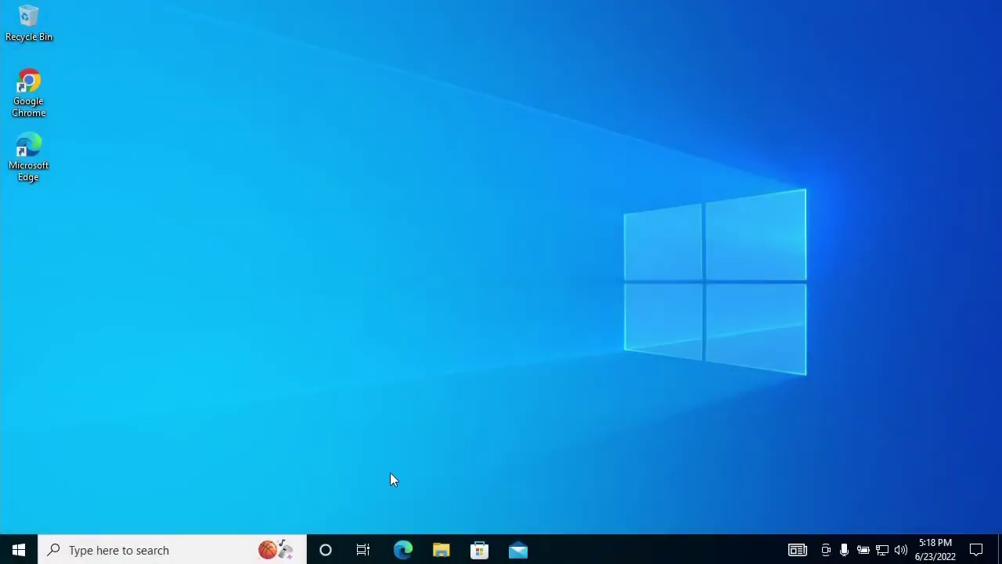
# - Open Chrome maximized and load yahoo.com
pyautogui.doubleClick(32, 82)
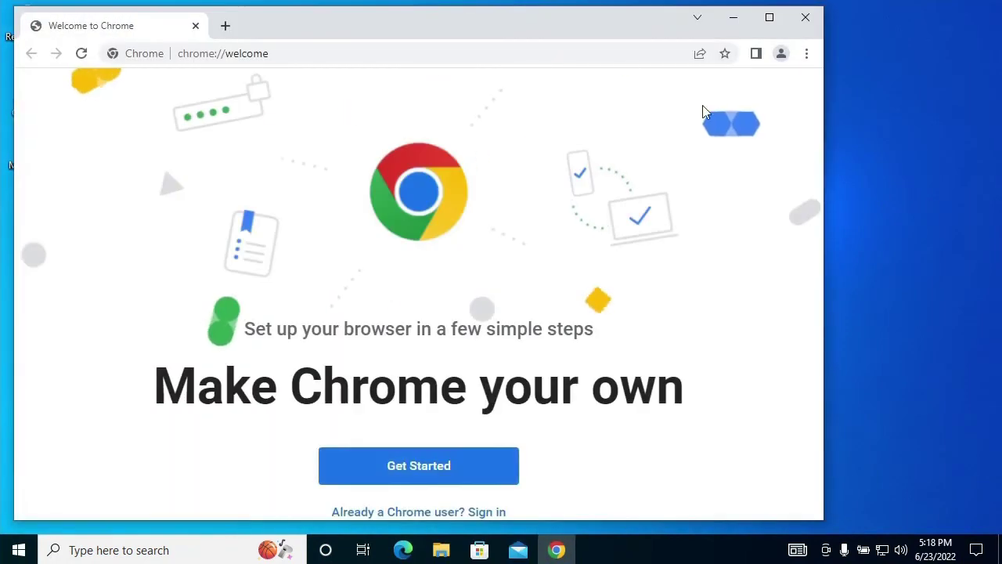
pyautogui.click(770, 17)
pyautogui.click(337, 37)
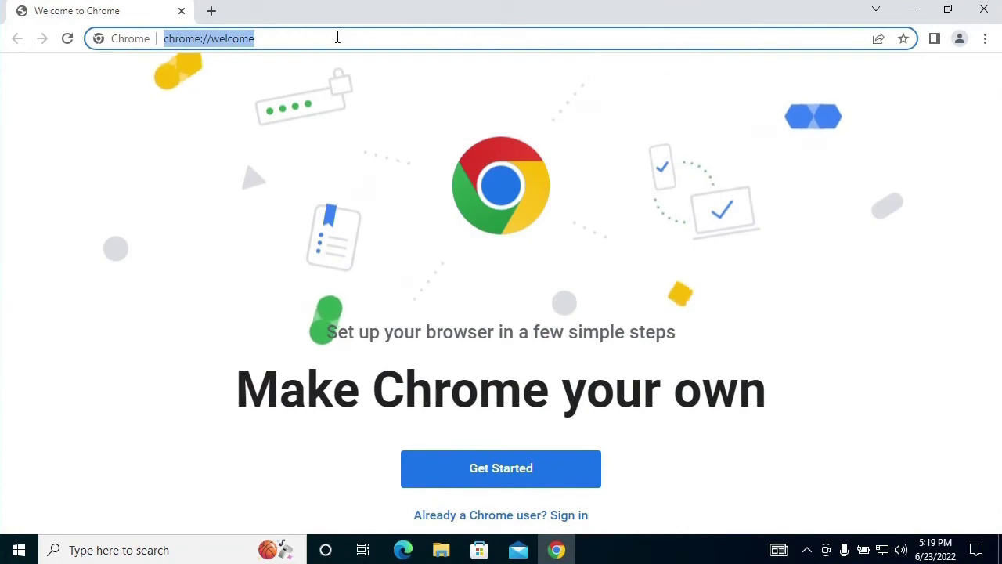
pyautogui.write('yahoo')
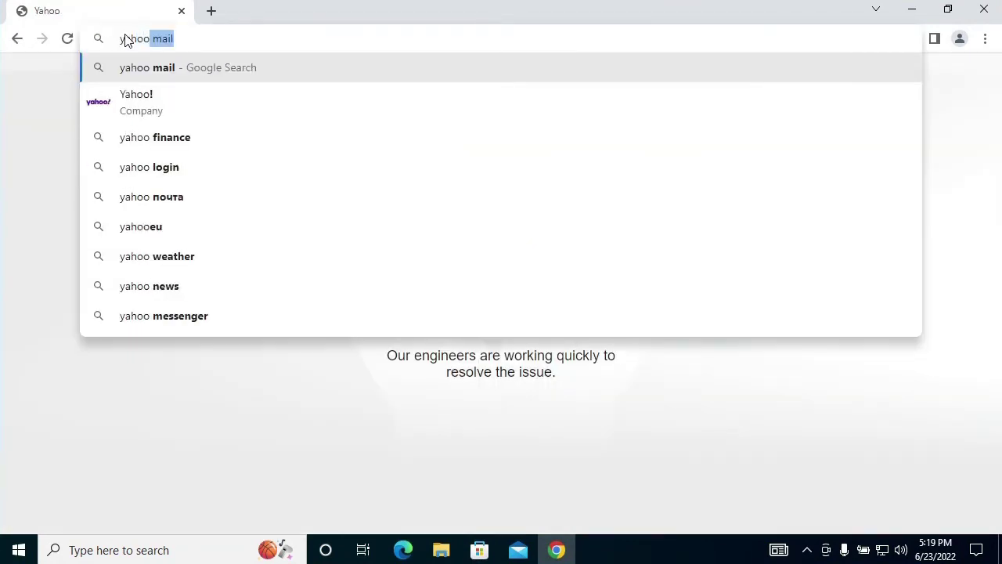
pyautogui.write('.com')
pyautogui.press('Return')
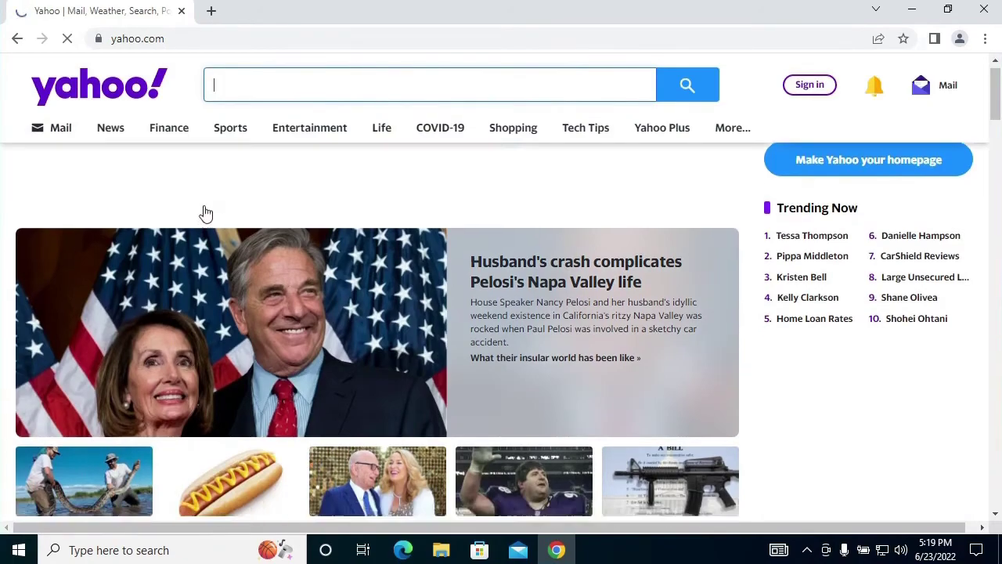
# - Scroll down through the Yahoo home page, then close Chrome
pyautogui.scroll(-3, 206, 213)
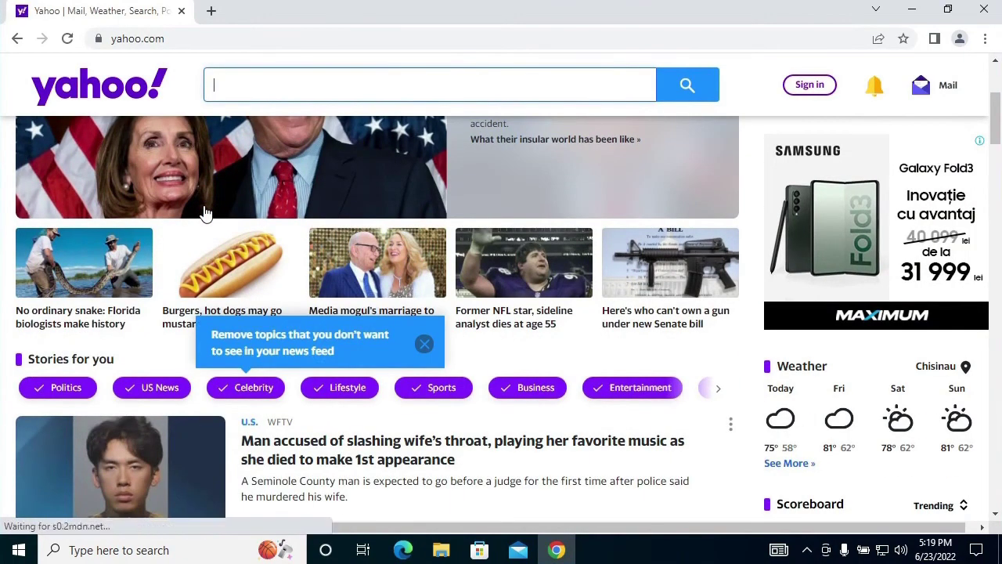
pyautogui.scroll(-10, 206, 213)
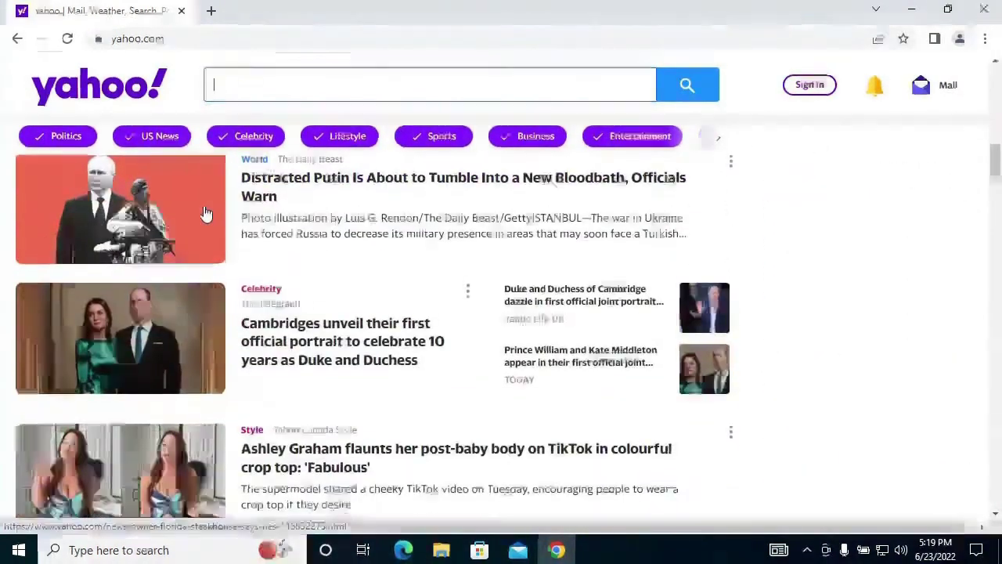
pyautogui.scroll(-5, 206, 213)
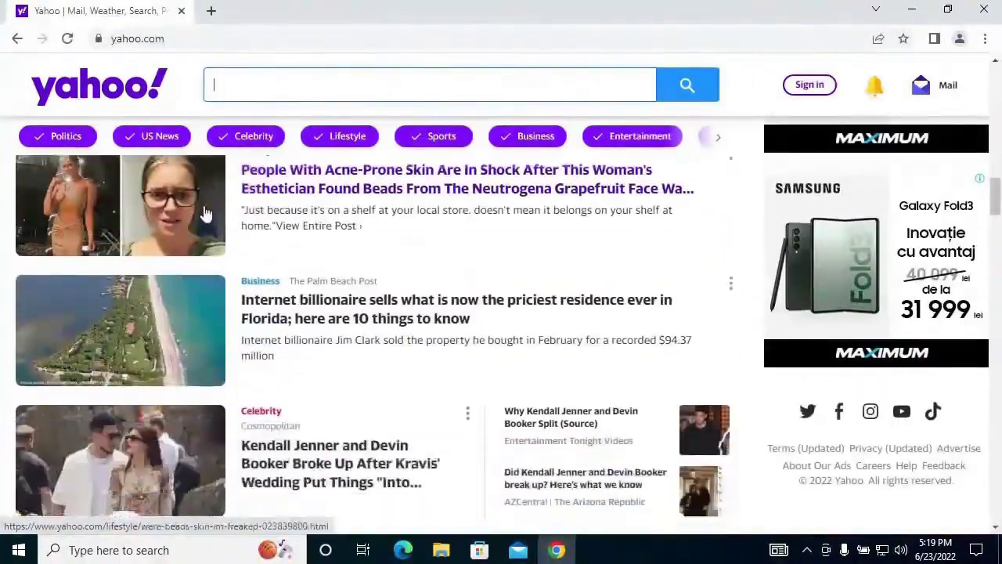
pyautogui.scroll(-13, 205, 212)
pyautogui.scroll(-10, 205, 213)
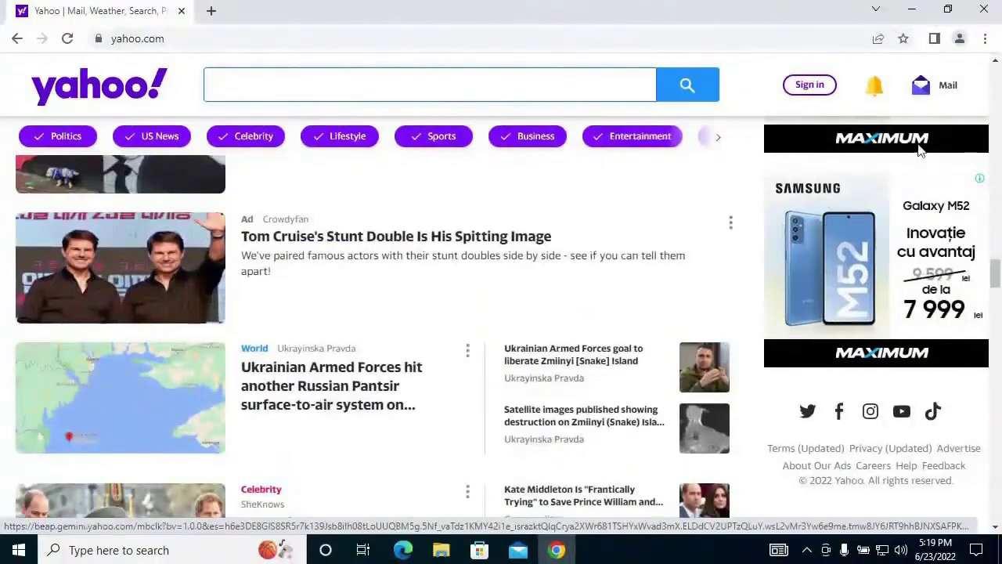
pyautogui.click(983, 10)
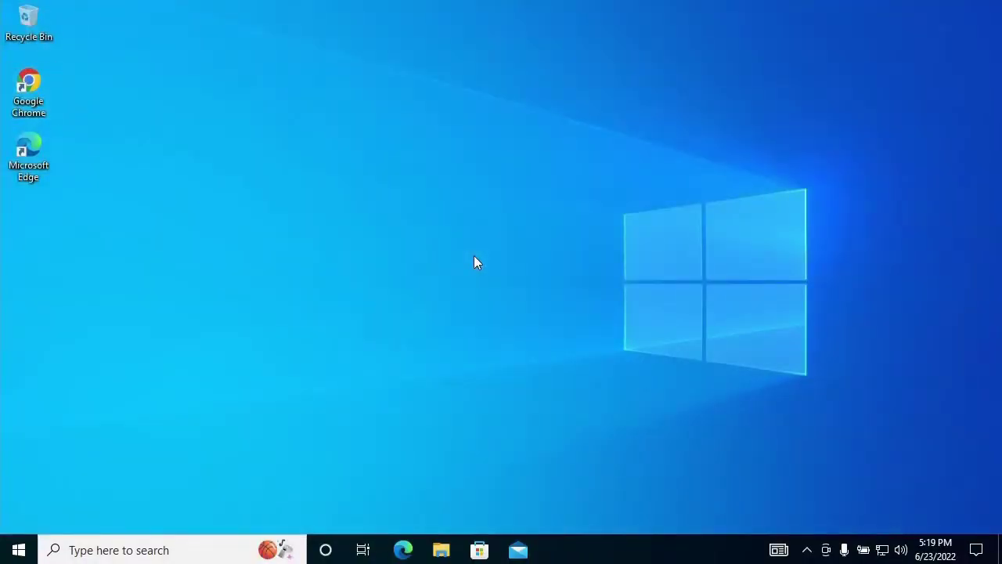
# - Sign out of the 2nd child account from the Start menu
pyautogui.click(17, 549)
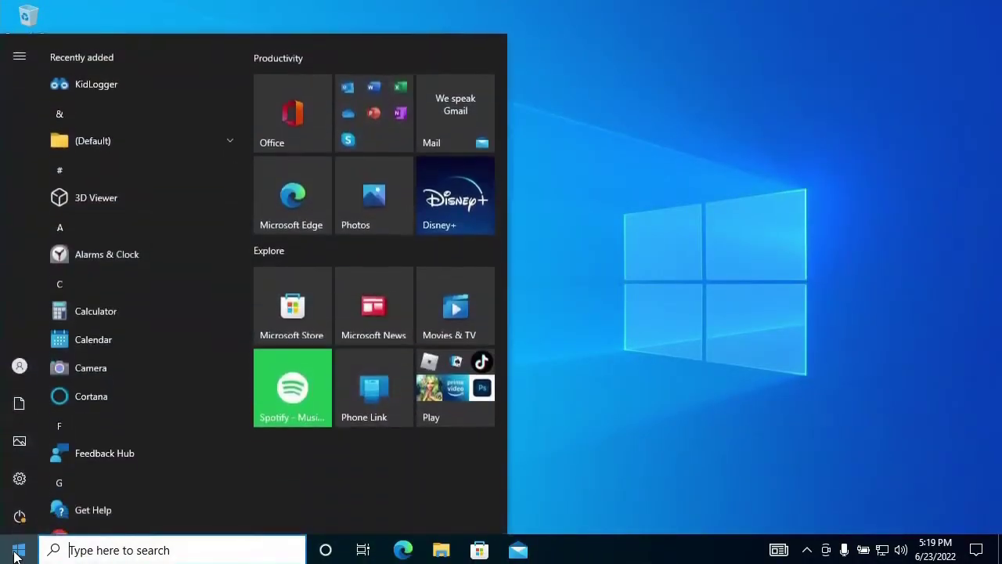
pyautogui.click(30, 365)
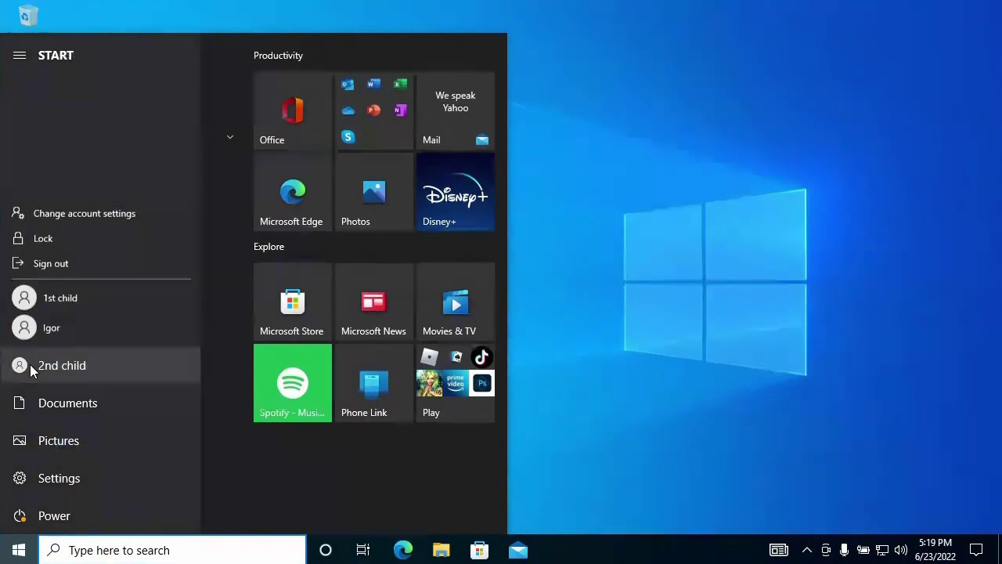
pyautogui.click(77, 258)
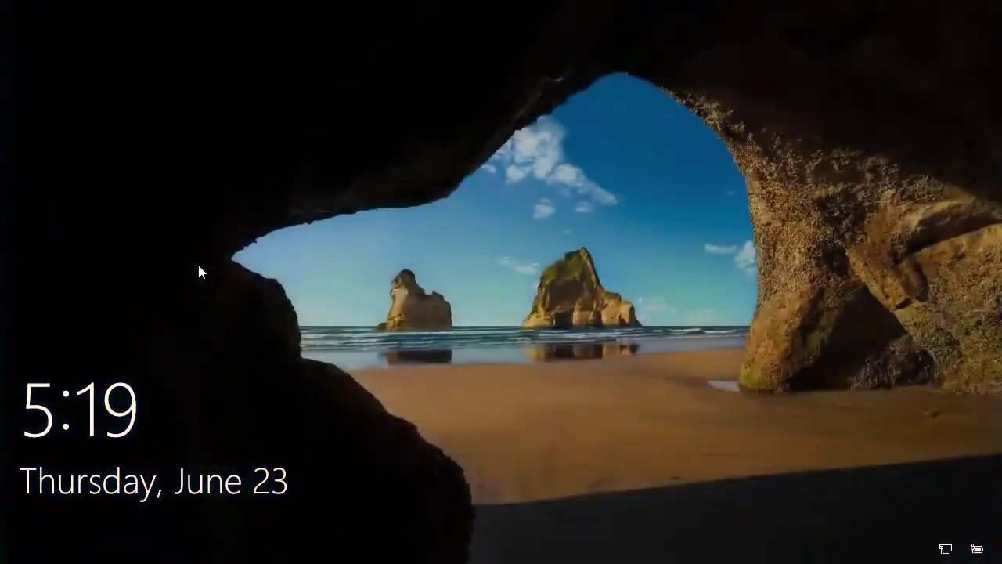
# - Sign in to the parent's account with its password
pyautogui.click(197, 262)
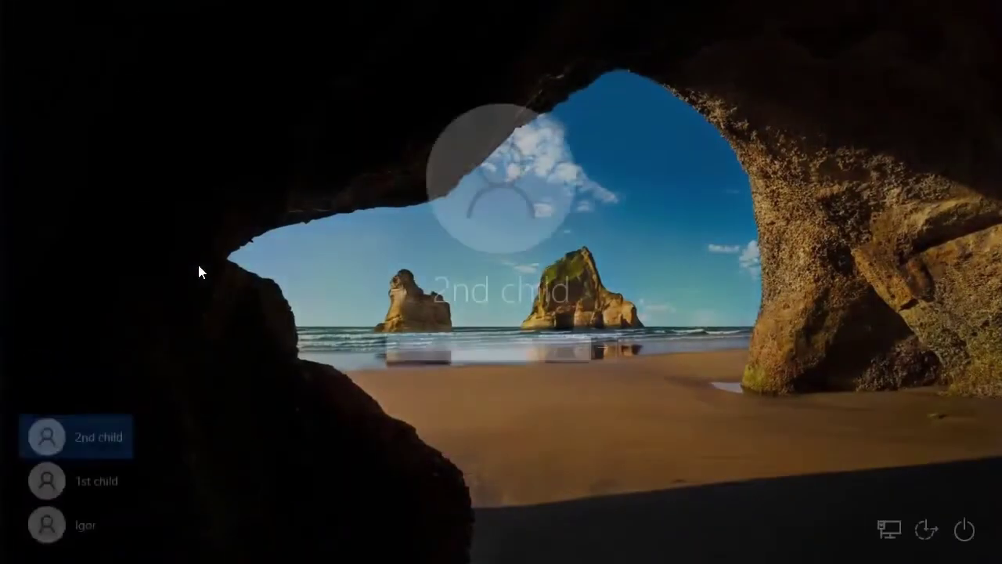
pyautogui.click(98, 521)
pyautogui.write('••')
pyautogui.press('Return')
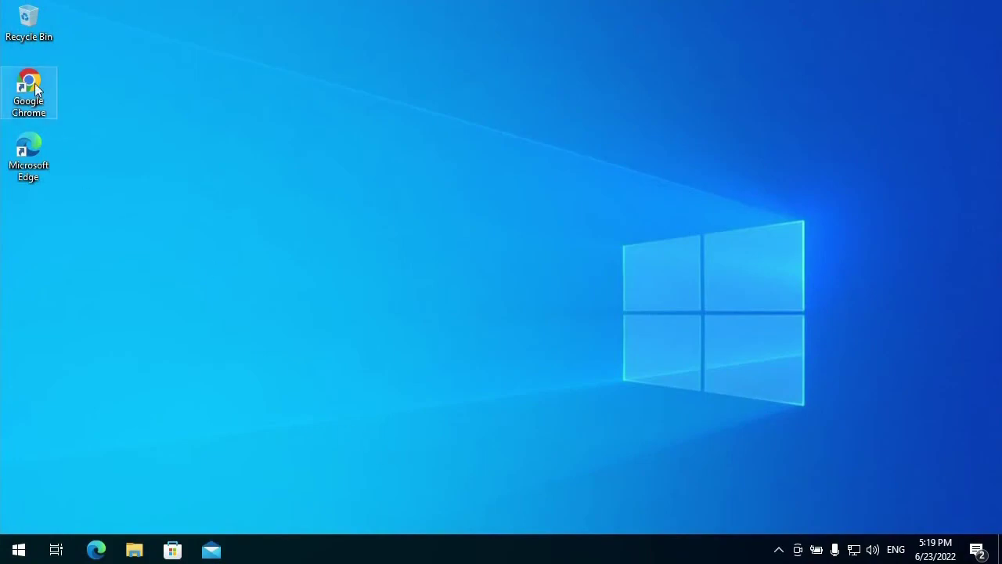
# - Open the Kidlogger website in Chrome and log in to the dashboard
pyautogui.doubleClick(31, 84)
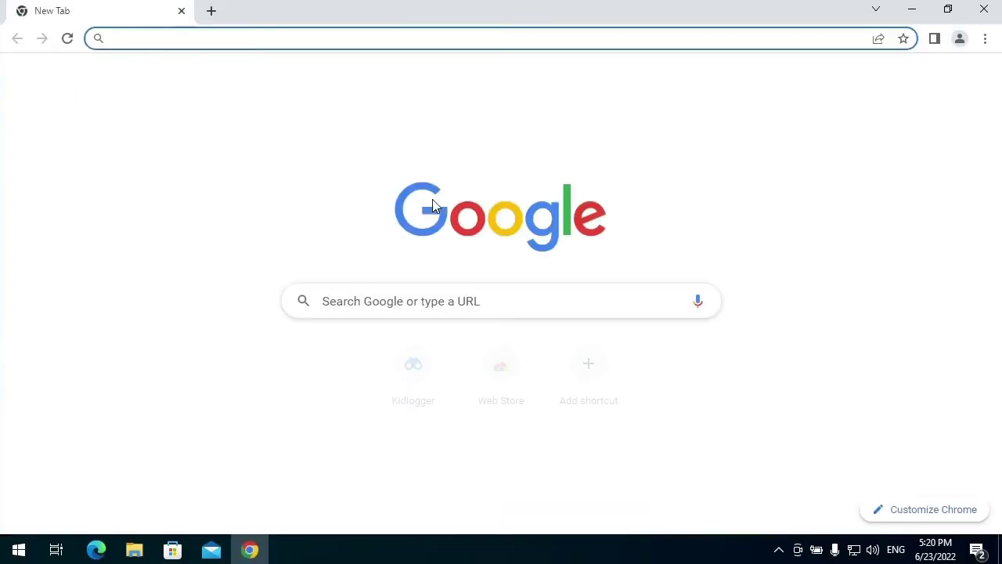
pyautogui.click(399, 384)
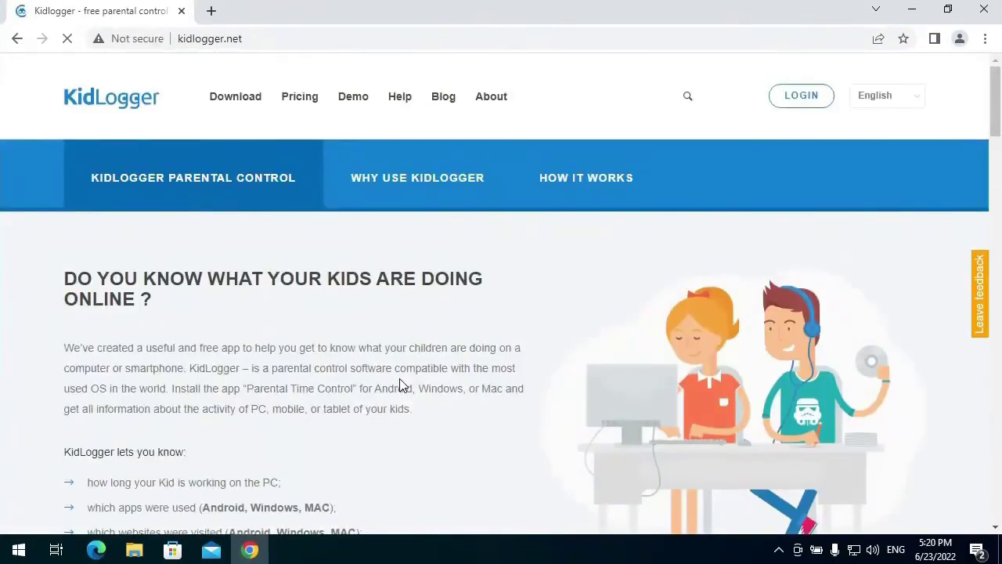
pyautogui.click(789, 98)
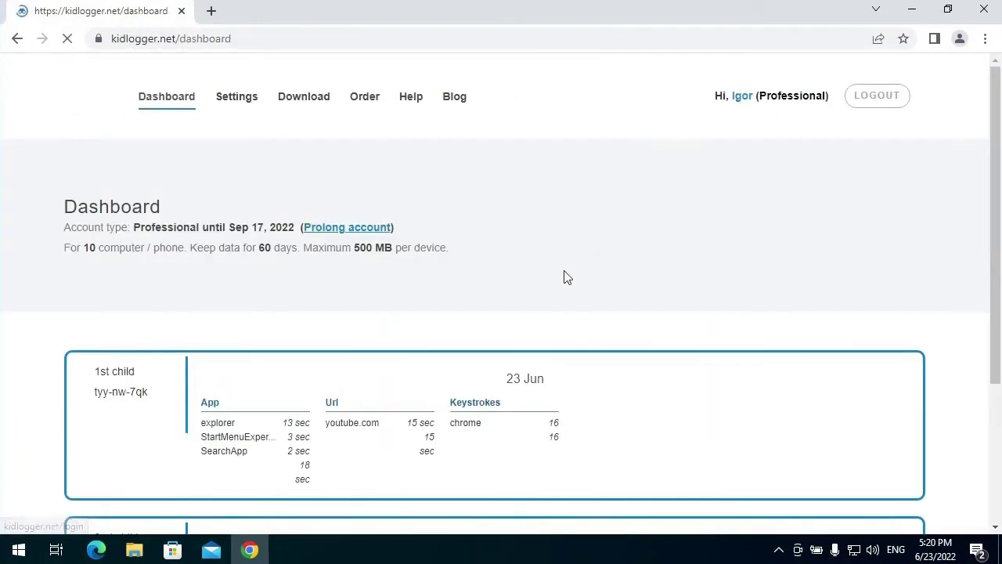
# - Review the device cards: youtube.com logged for 1st child, yahoo.com for 2nd child
pyautogui.scroll(-3, 462, 325)
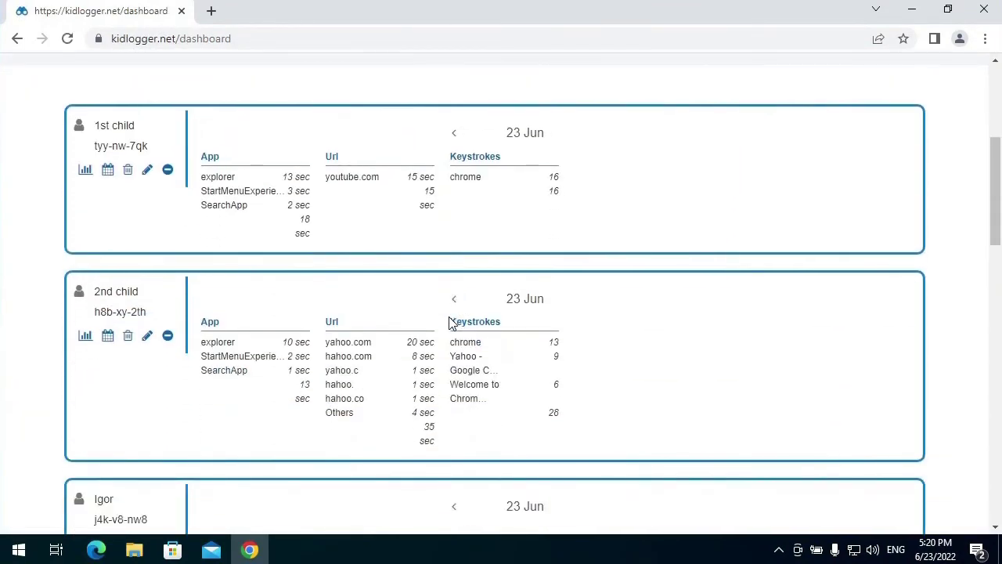
pyautogui.scroll(-3, 452, 324)
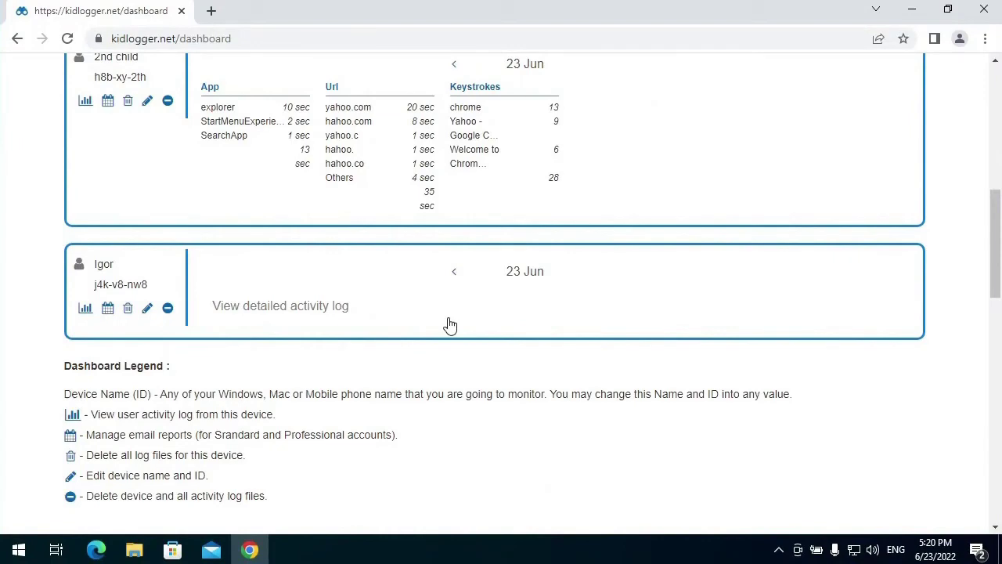
pyautogui.scroll(2, 450, 325)
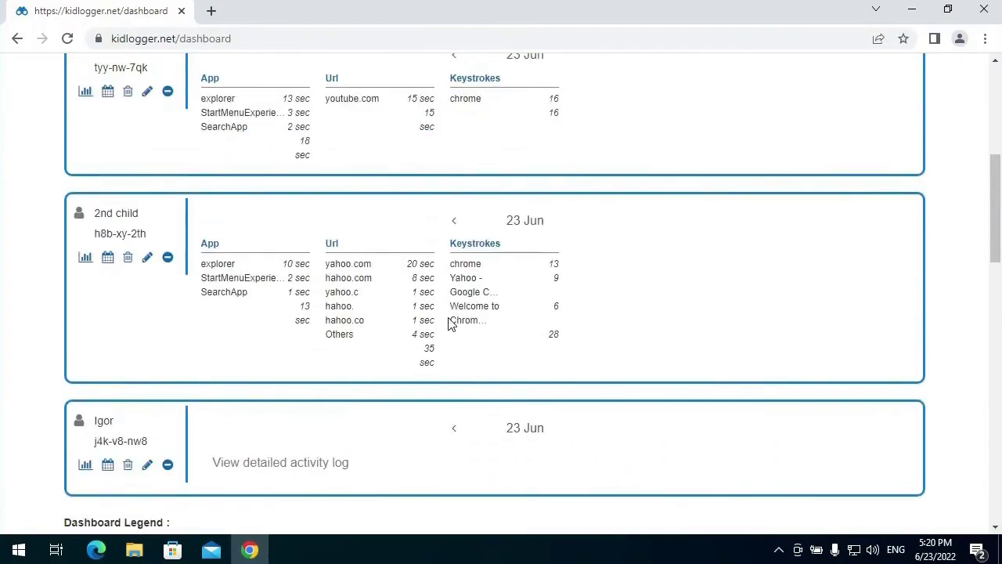
pyautogui.scroll(4, 640, 345)
pyautogui.scroll(-6, 640, 344)
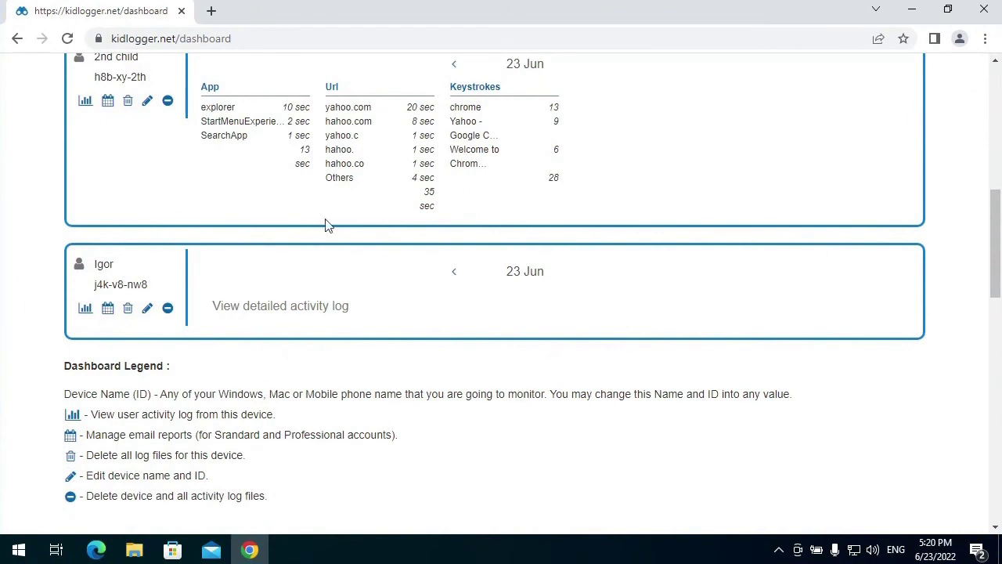
pyautogui.scroll(3, 333, 381)
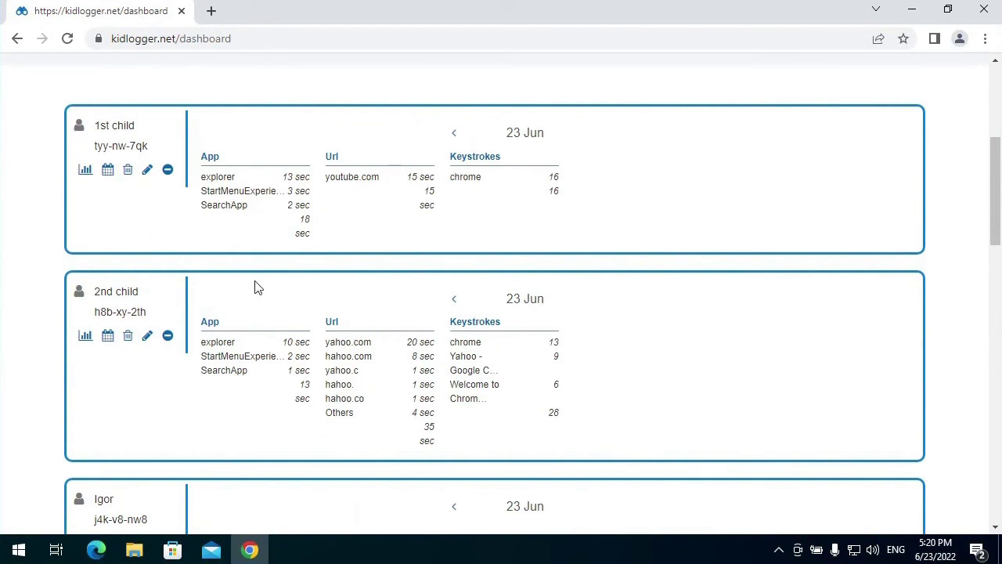
pyautogui.click(84, 177)
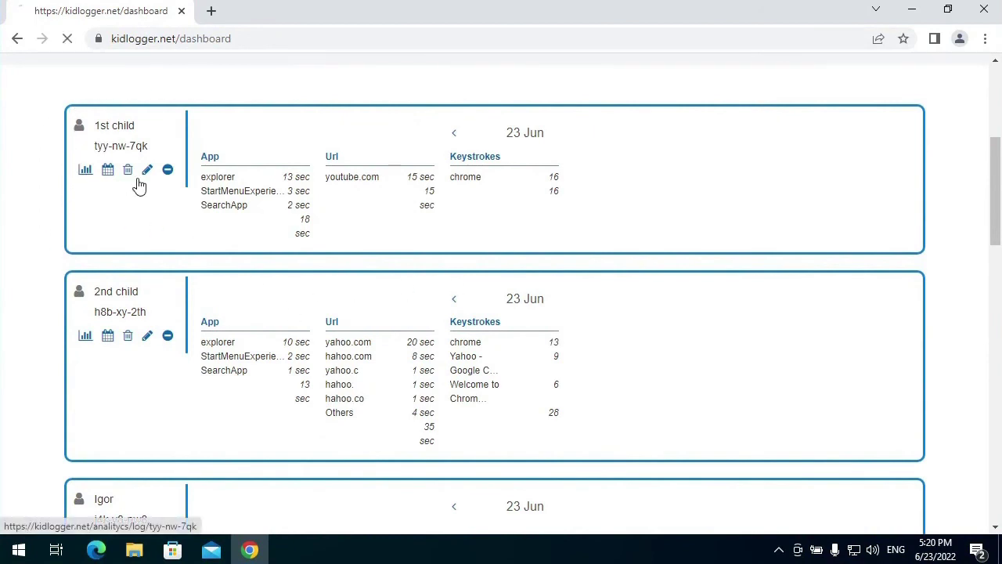
pyautogui.scroll(-4, 533, 387)
pyautogui.scroll(-4, 533, 387)
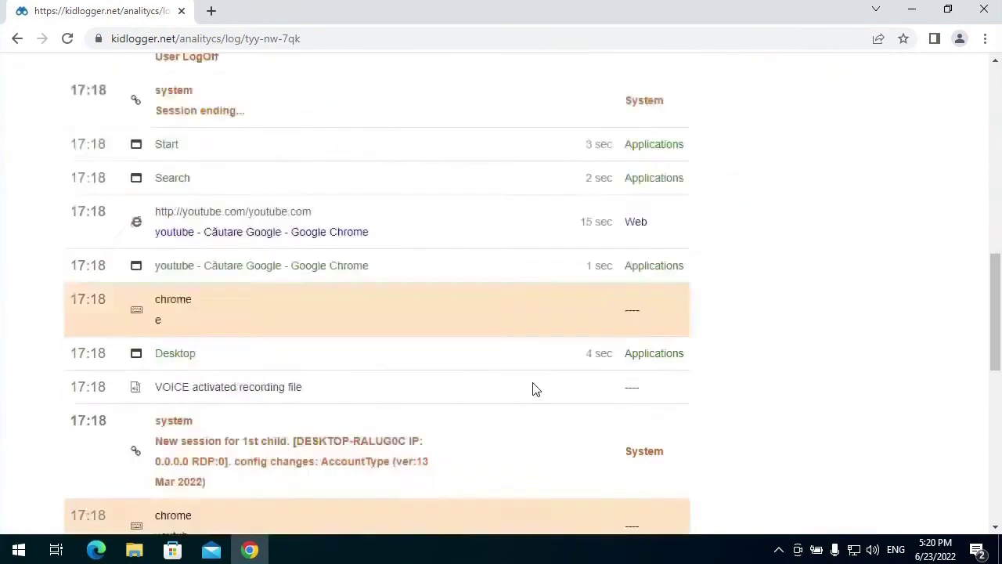
pyautogui.scroll(9, 533, 388)
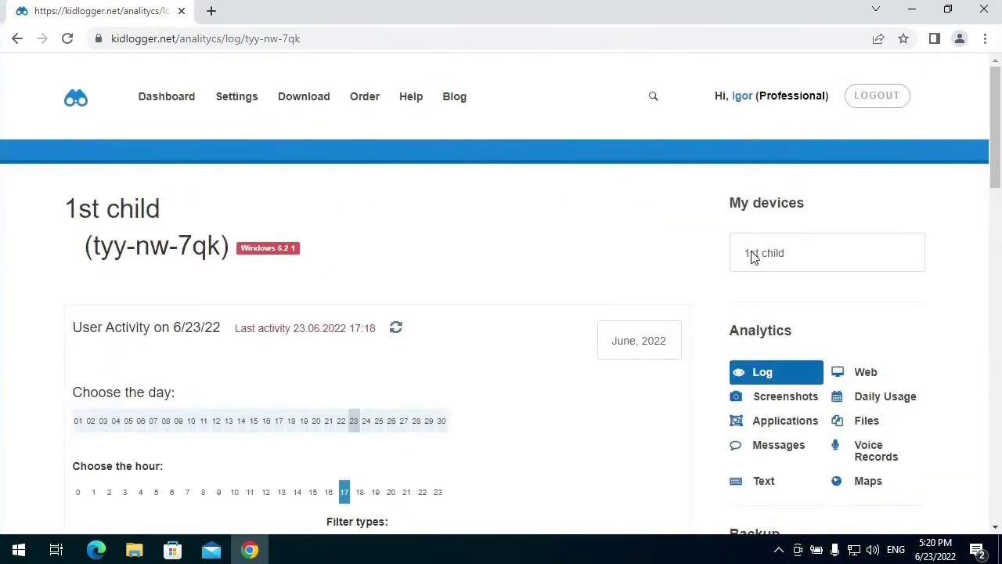
pyautogui.click(162, 108)
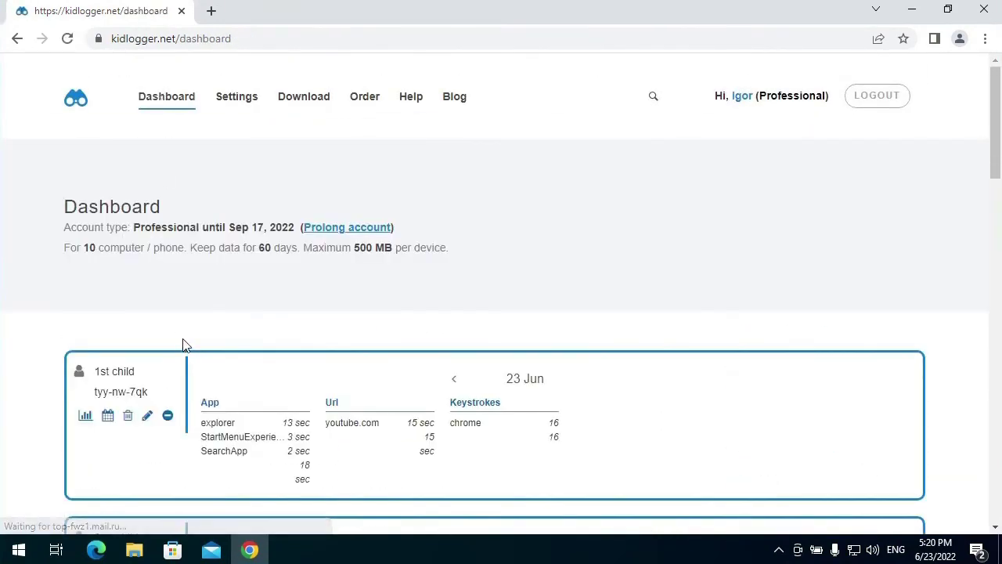
pyautogui.scroll(-3, 181, 345)
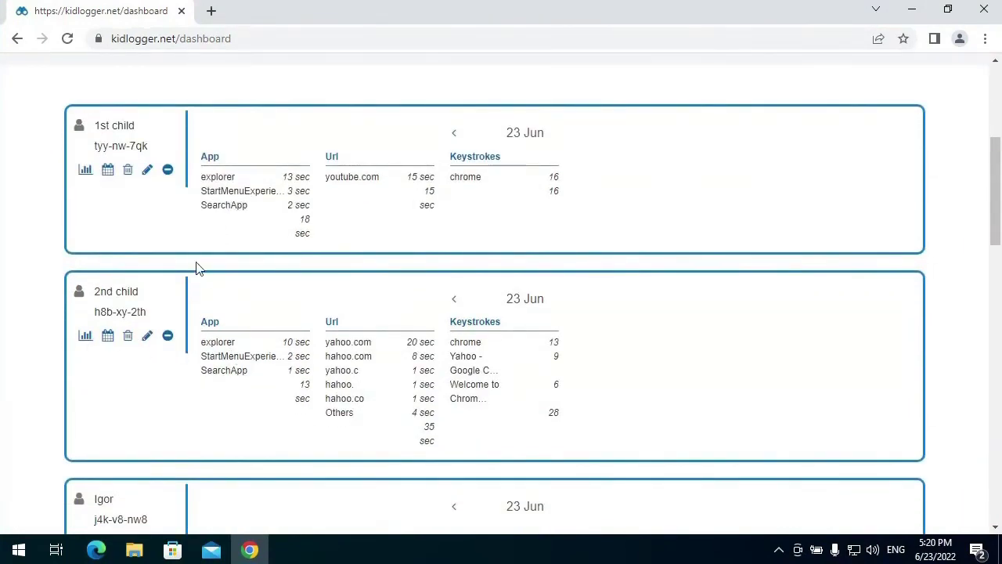
pyautogui.click(85, 339)
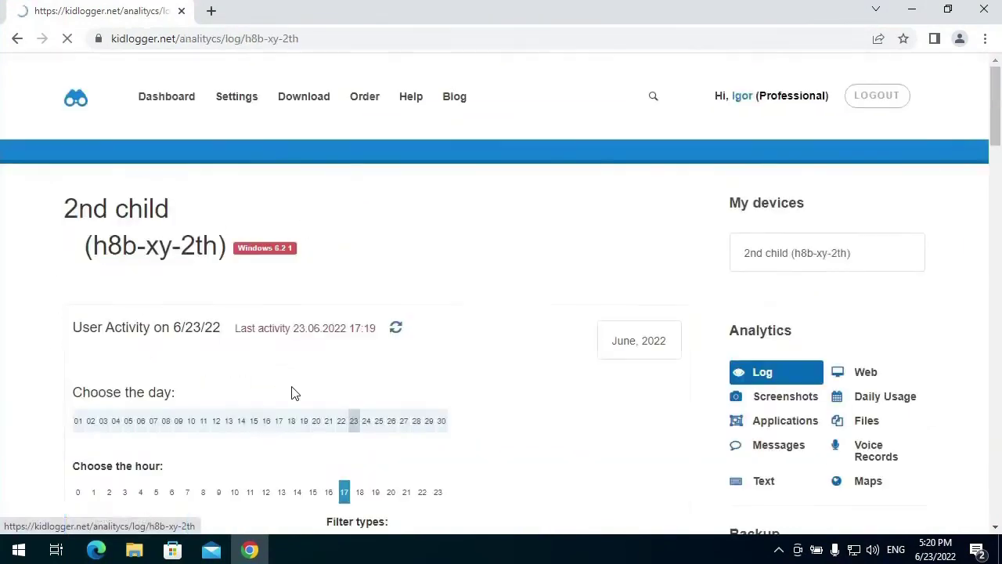
pyautogui.scroll(-10, 291, 391)
pyautogui.scroll(10, 292, 394)
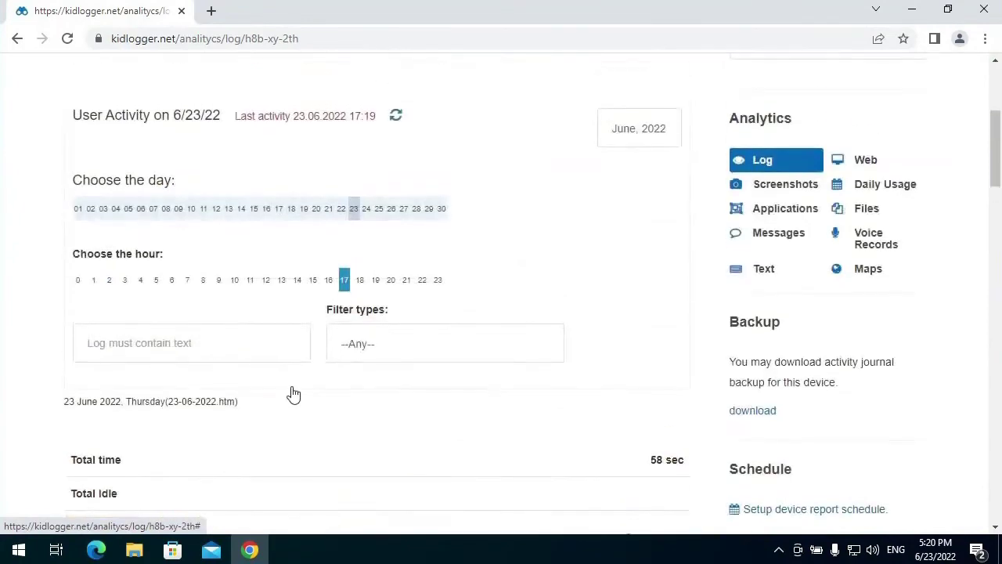
pyautogui.click(149, 101)
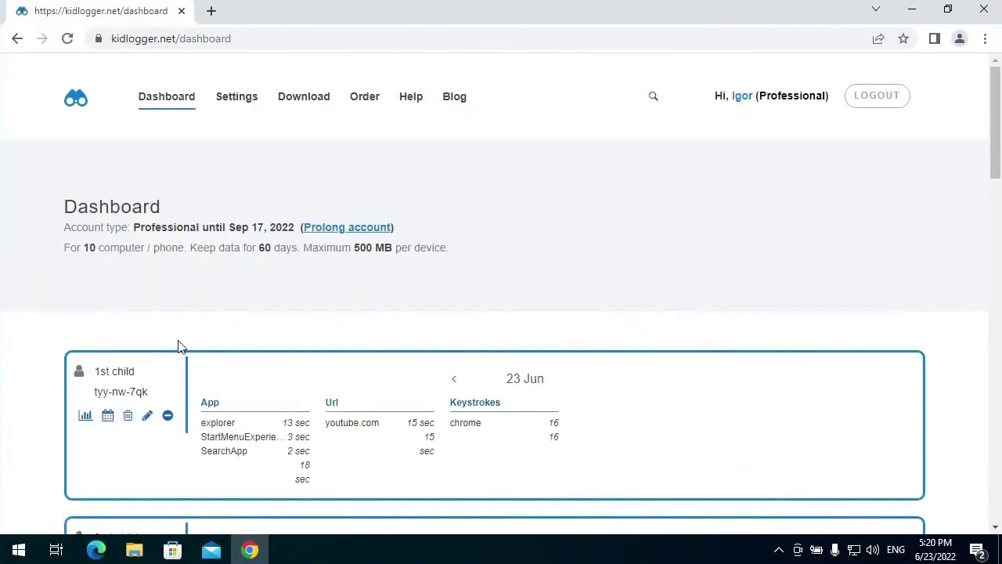
pyautogui.scroll(-5, 179, 344)
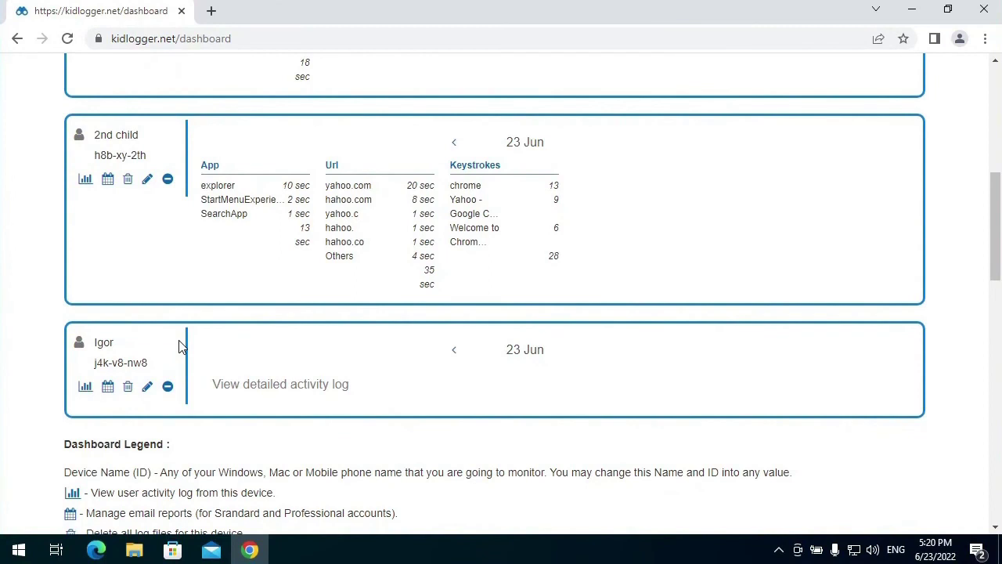
# - Delete the parent's device card and confirm, leaving only 1st child and 2nd child
pyautogui.click(168, 388)
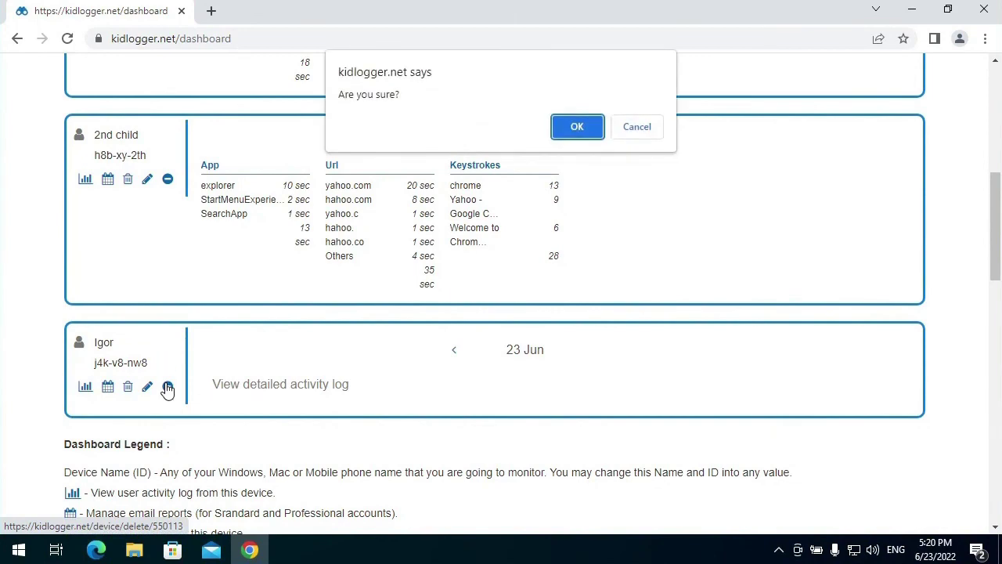
pyautogui.click(575, 127)
pyautogui.scroll(-3, 736, 404)
pyautogui.scroll(2, 736, 404)
pyautogui.scroll(-1, 736, 405)
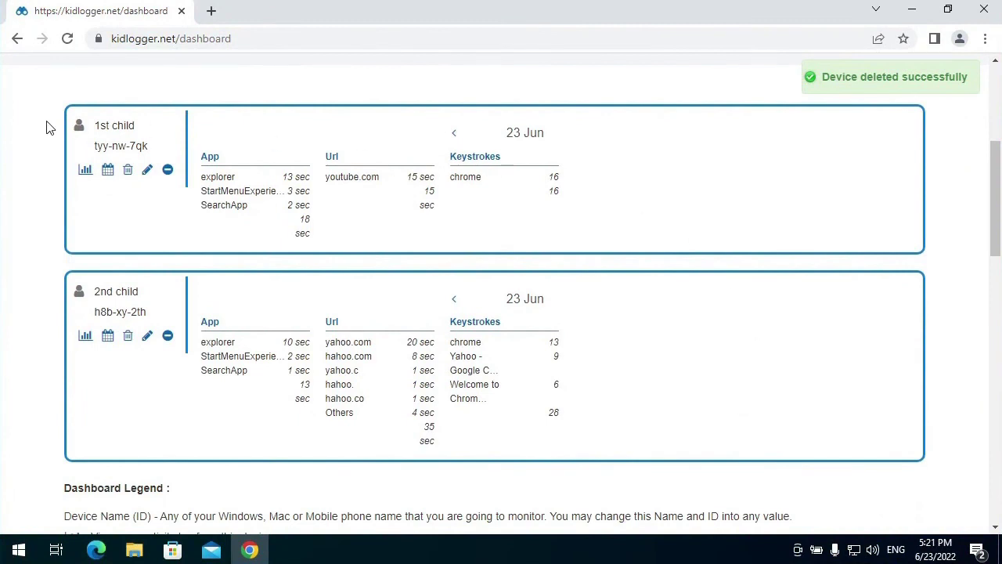